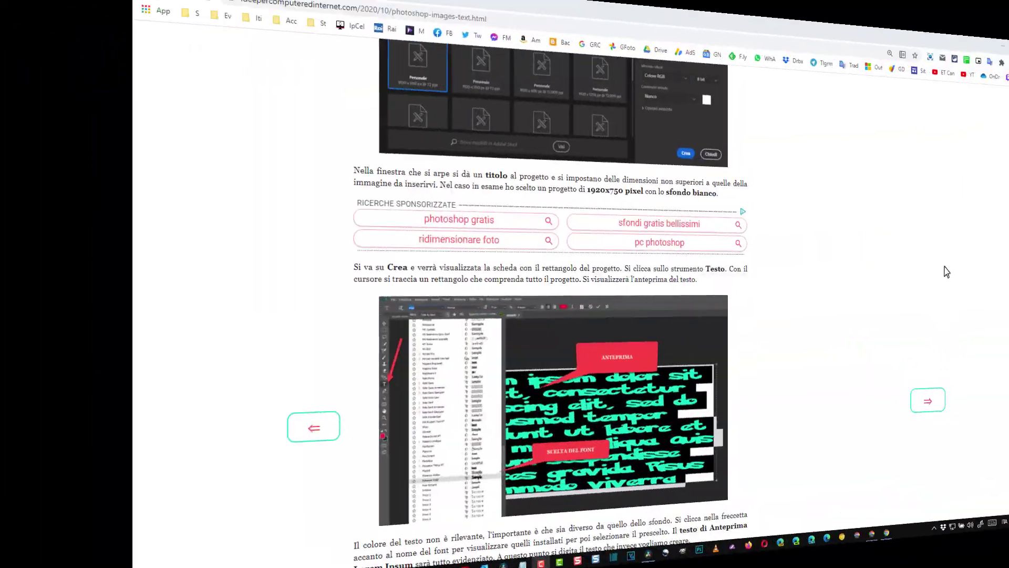
Step: Scroll the Photoshop image-in-text article back up to its title and introduction
scroll(868, 267, up, 5)
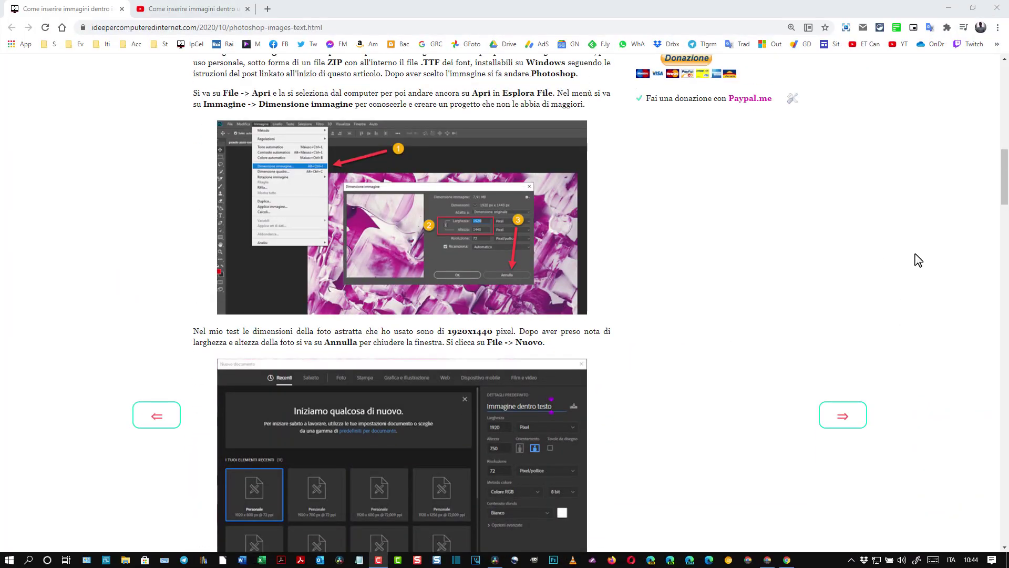
scroll(915, 260, up, 3)
scroll(922, 262, up, 4)
scroll(926, 265, up, 3)
scroll(926, 264, up, 4)
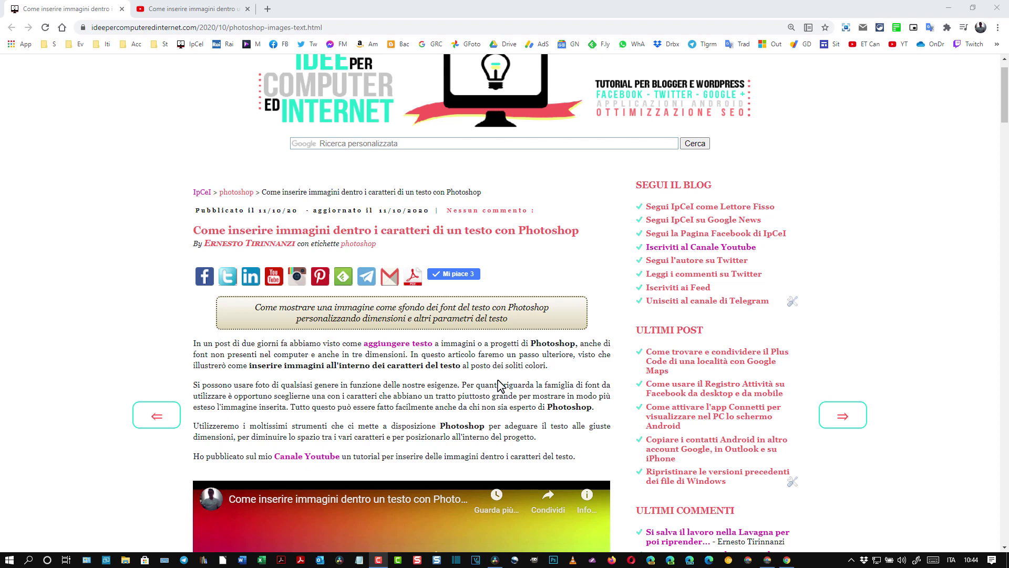
Step: View the YouTube tutorial, then minimise Chrome to reveal the Resolve project manager
click(199, 7)
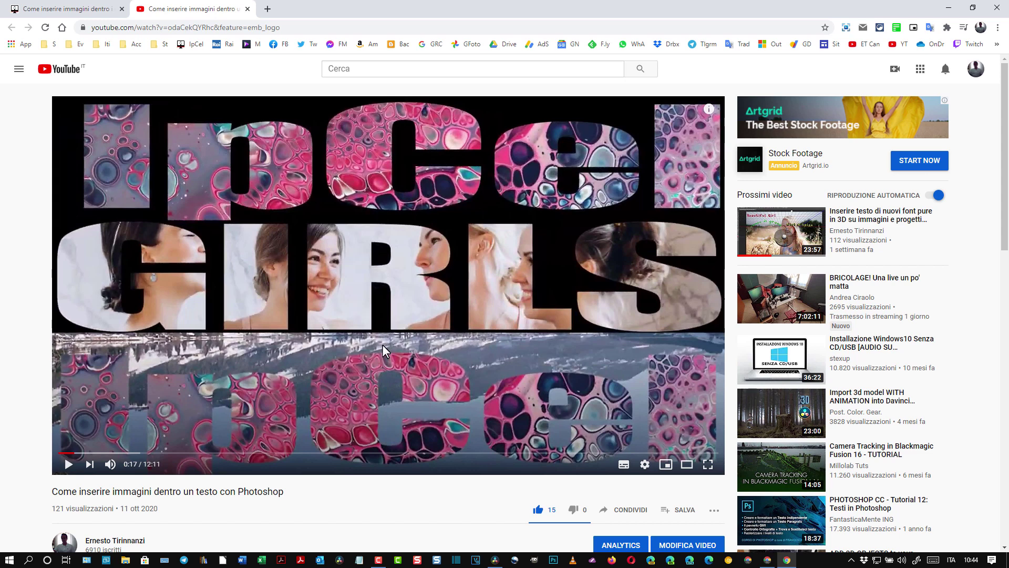
click(948, 9)
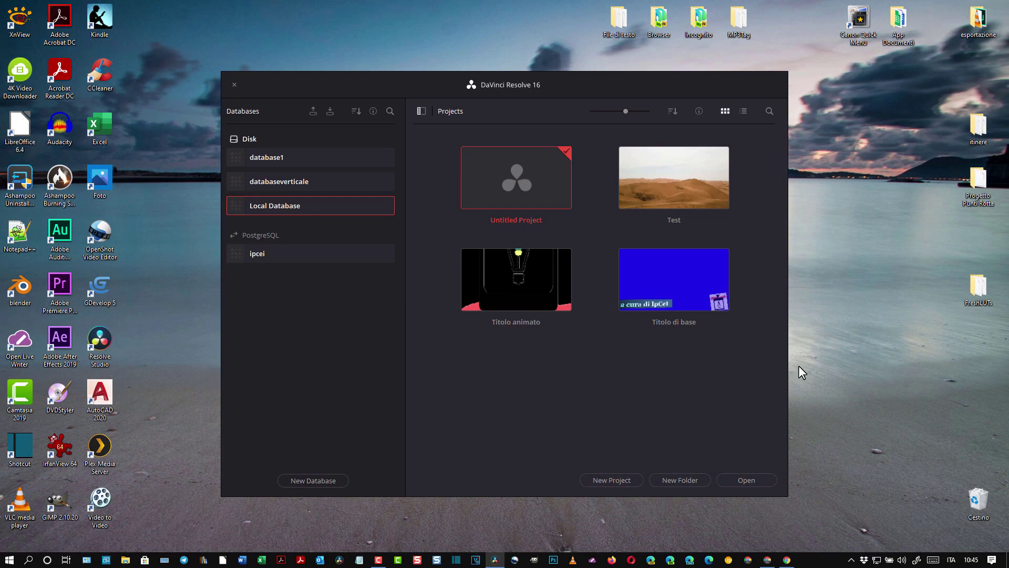
Step: Create a new project named 'Video dentro testo' and switch to the Edit page
click(612, 478)
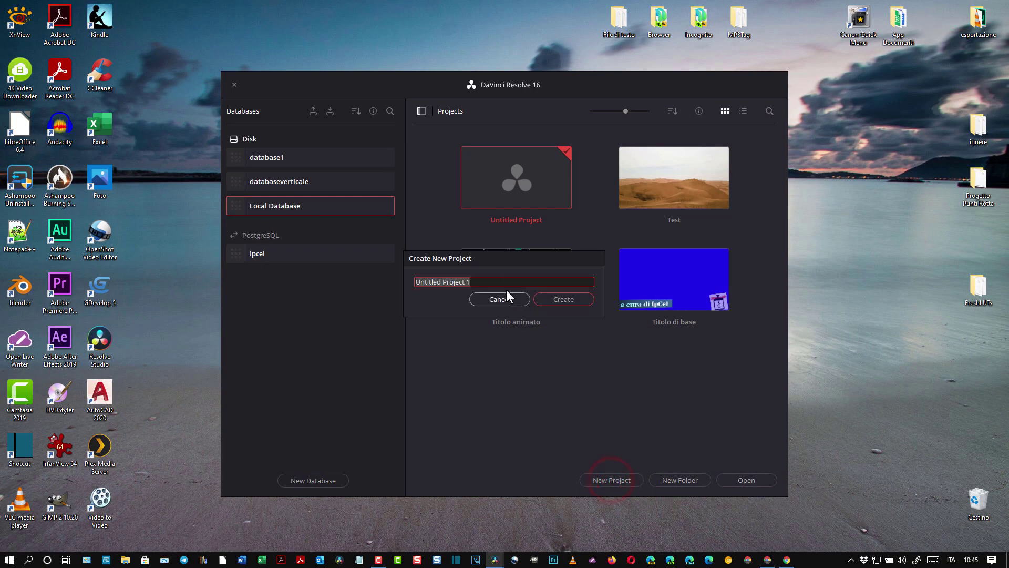
text(Video dentro testo)
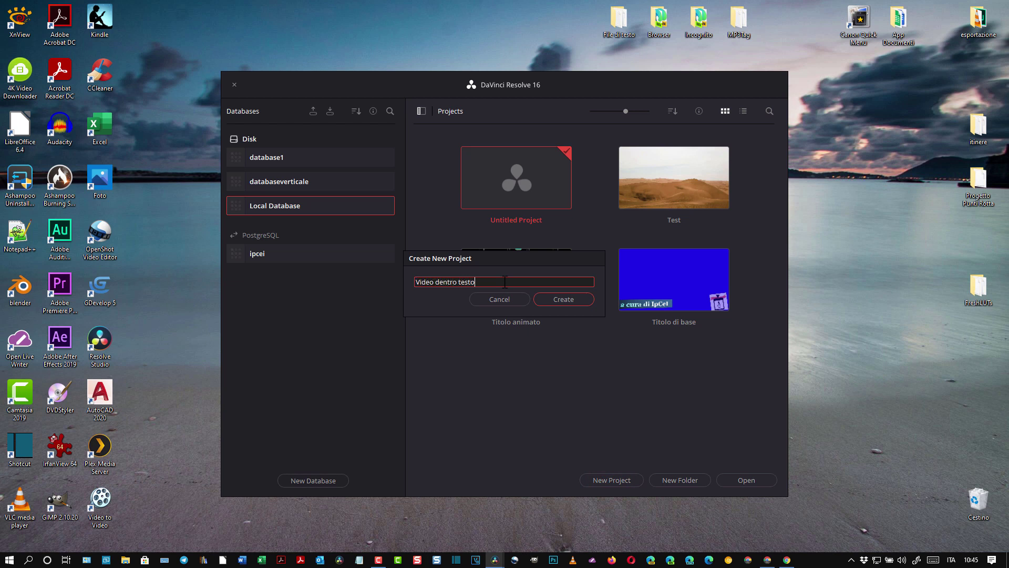
click(561, 300)
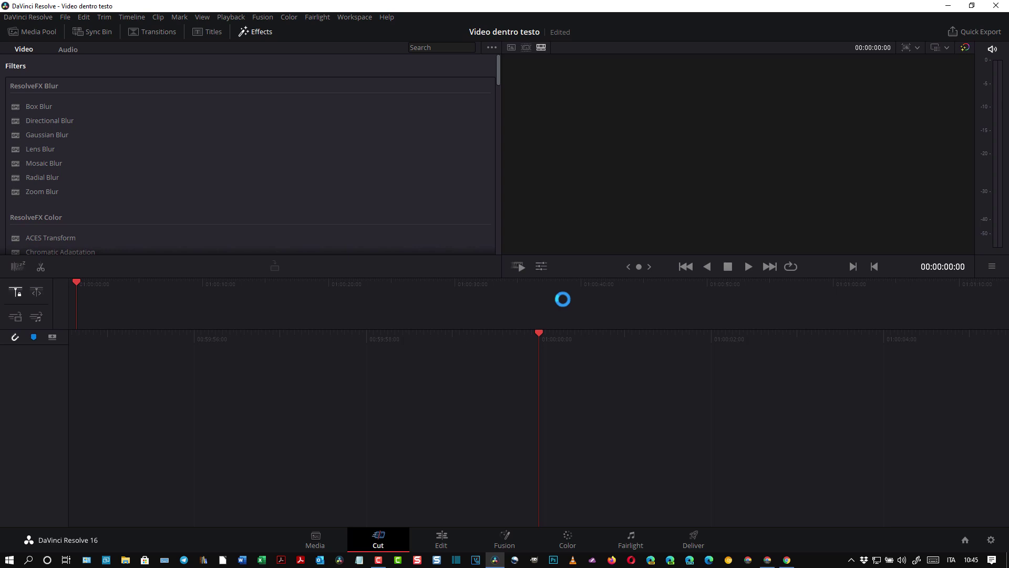
click(442, 541)
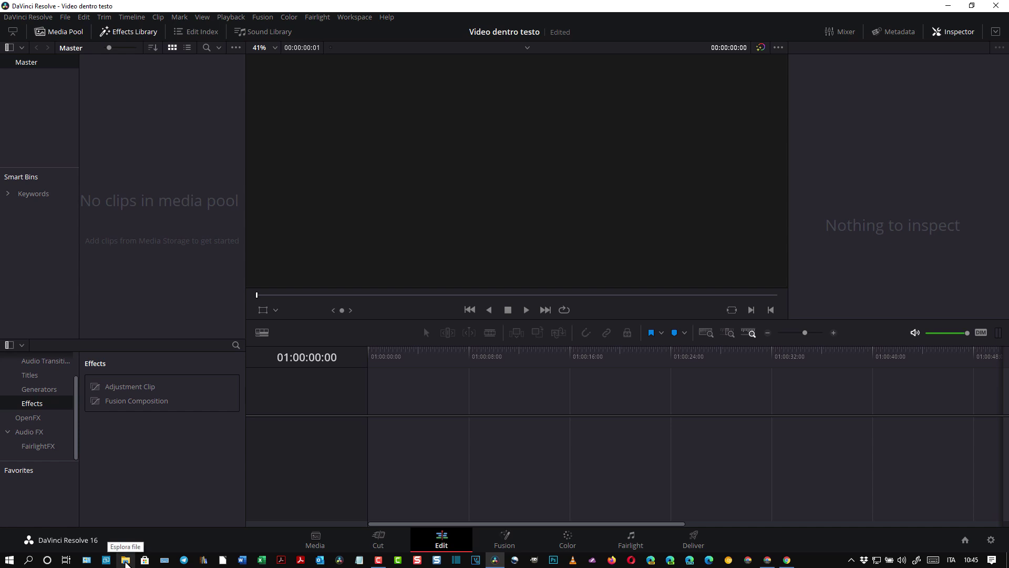
Step: Import deserto.mp4 and meduse.mp4 from Download into the media pool, changing the project frame rate to match
click(126, 560)
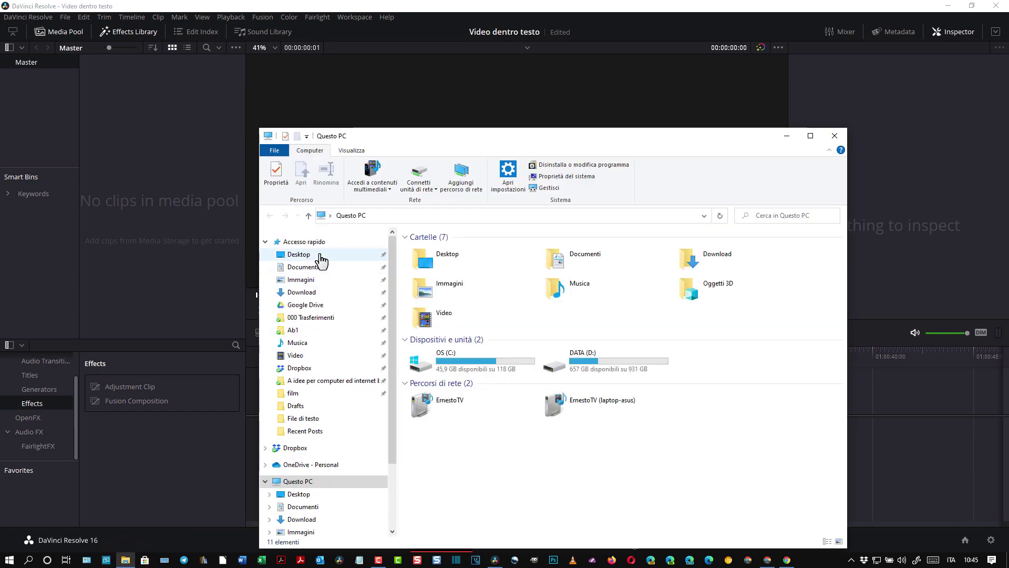
click(315, 292)
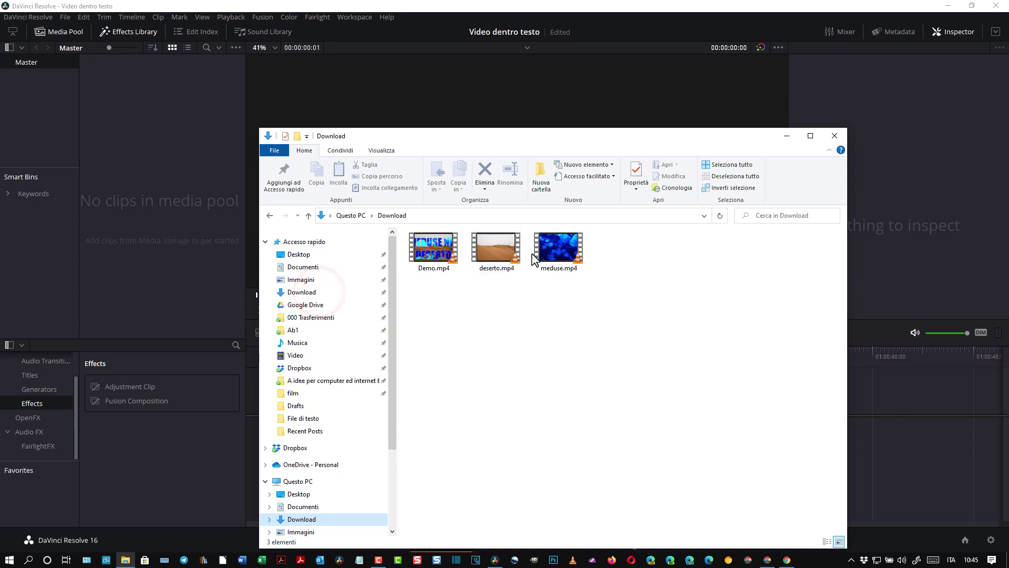
click(496, 247)
ctrl+click(552, 257)
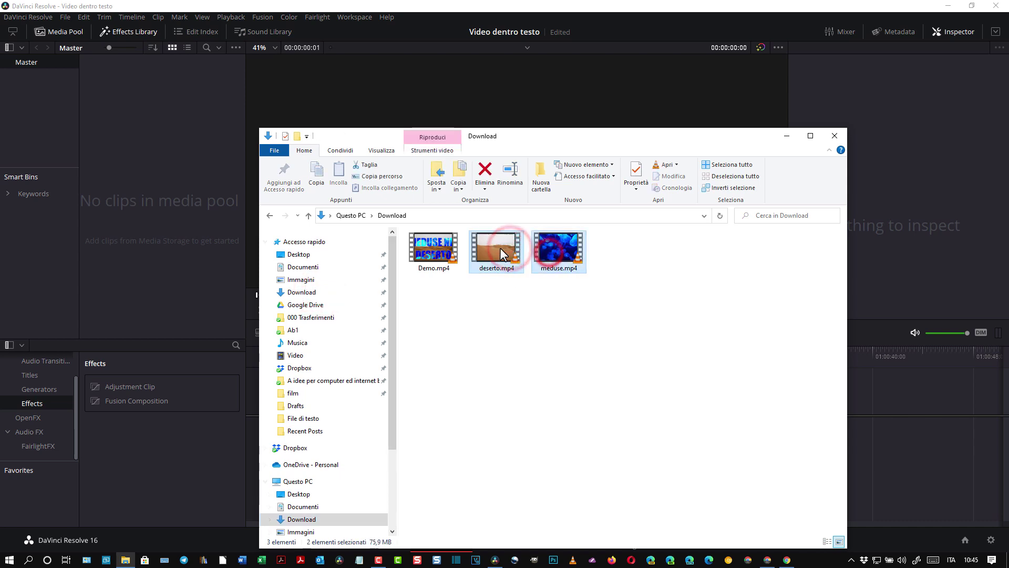
mouse_move(499, 247)
mouse_down()
mouse_move(457, 218)
mouse_move(176, 176)
mouse_up()
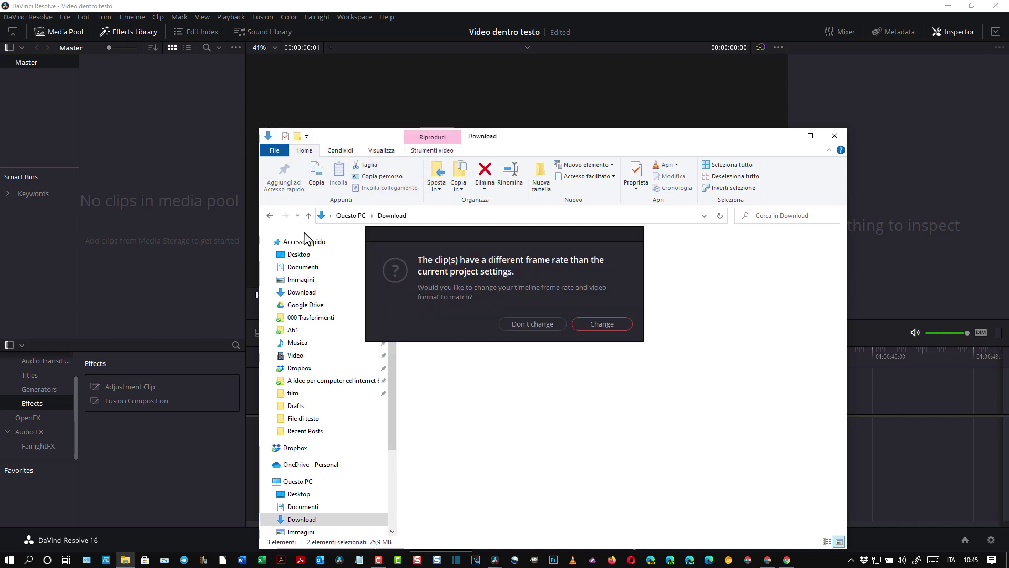
click(605, 324)
Step: Drag meduse.mp4 from the media pool onto a new timeline
click(832, 136)
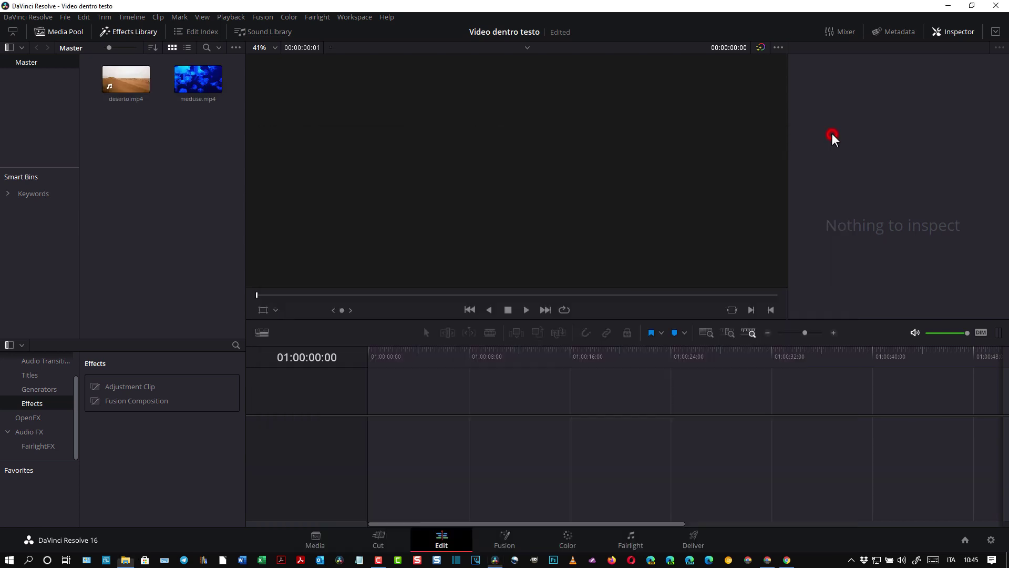
click(195, 86)
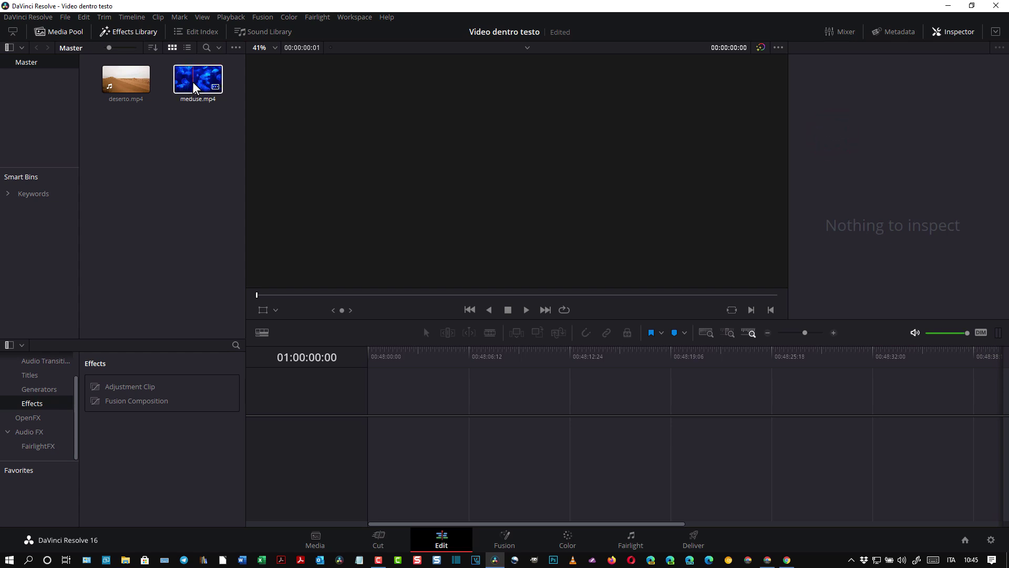
click(196, 87)
click(126, 80)
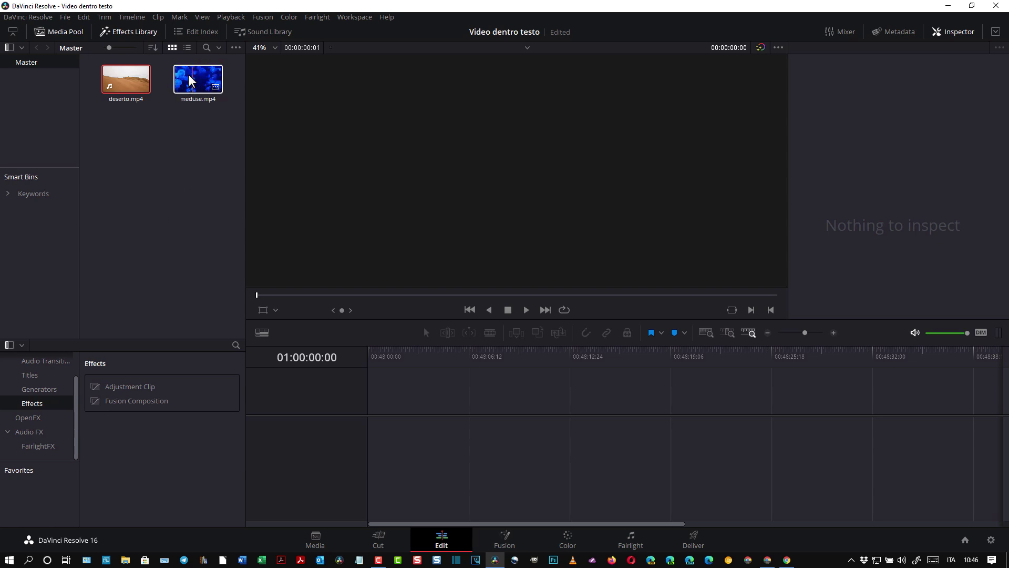
click(193, 81)
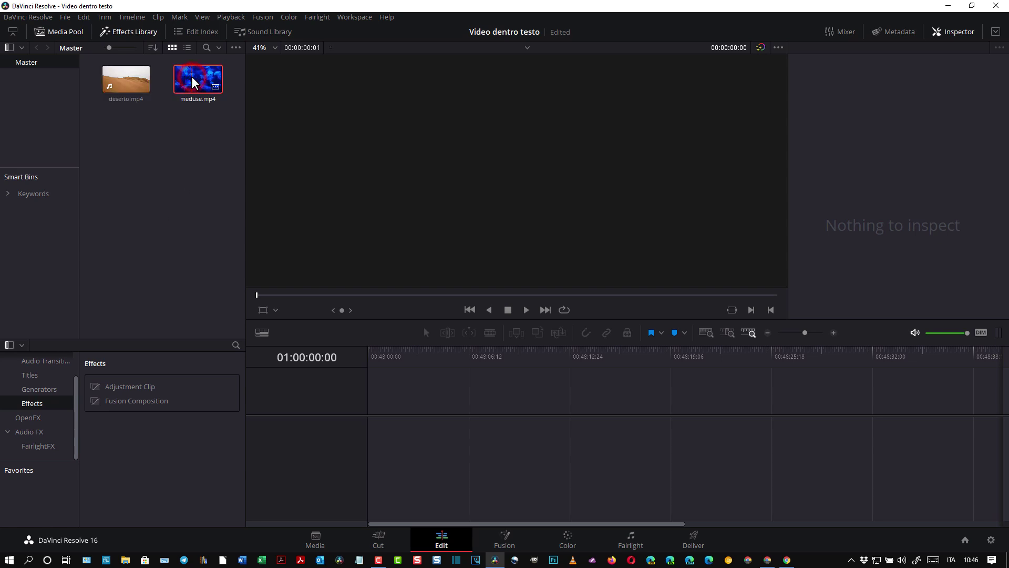
drag(193, 82, 480, 432)
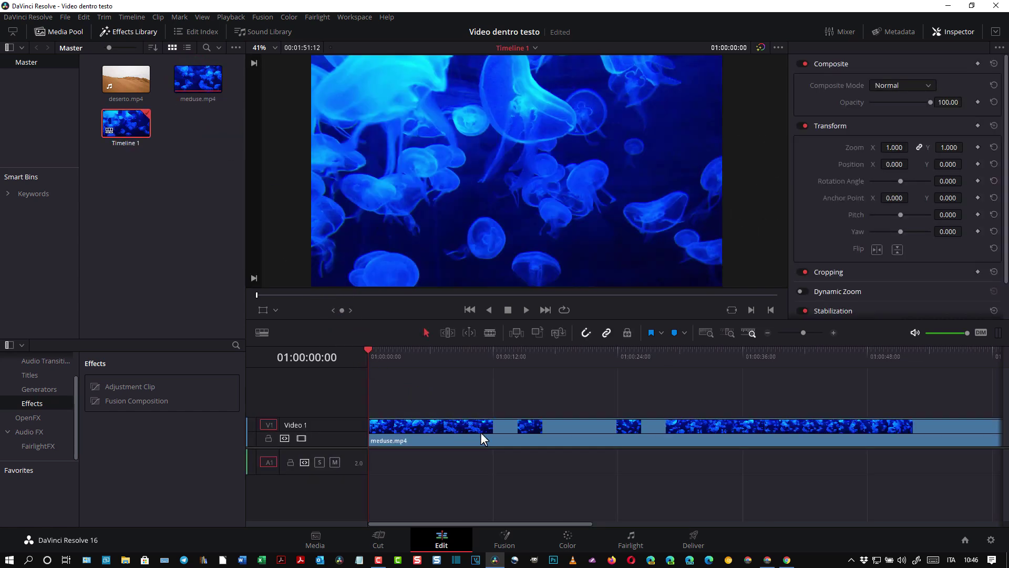
Step: Trim the jellyfish clip to about 22 seconds and open it on the Fusion page
mouse_move(590, 523)
mouse_down()
mouse_move(764, 513)
mouse_move(854, 432)
mouse_move(708, 521)
mouse_move(441, 531)
mouse_up()
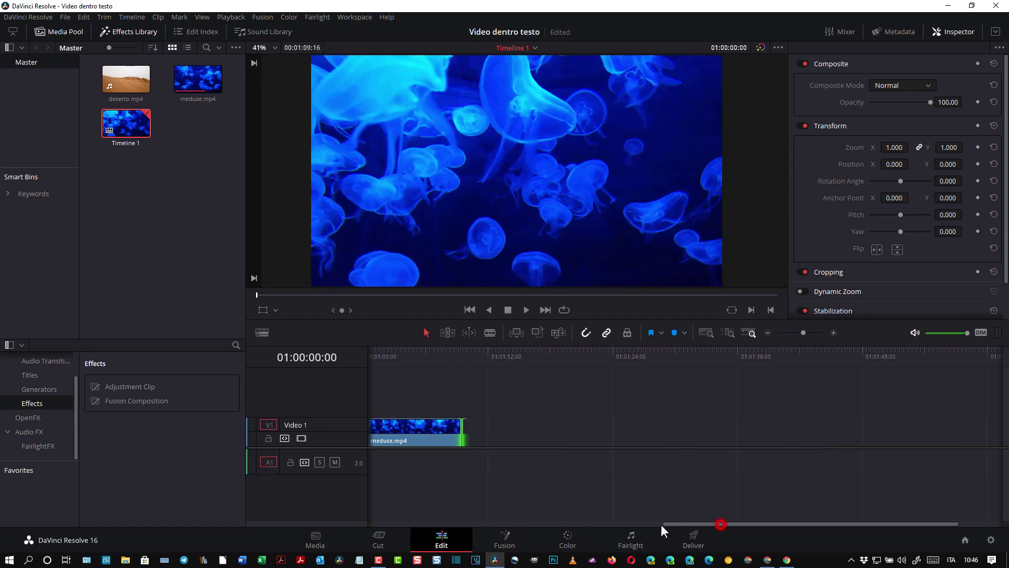
scroll(932, 437, right, 2)
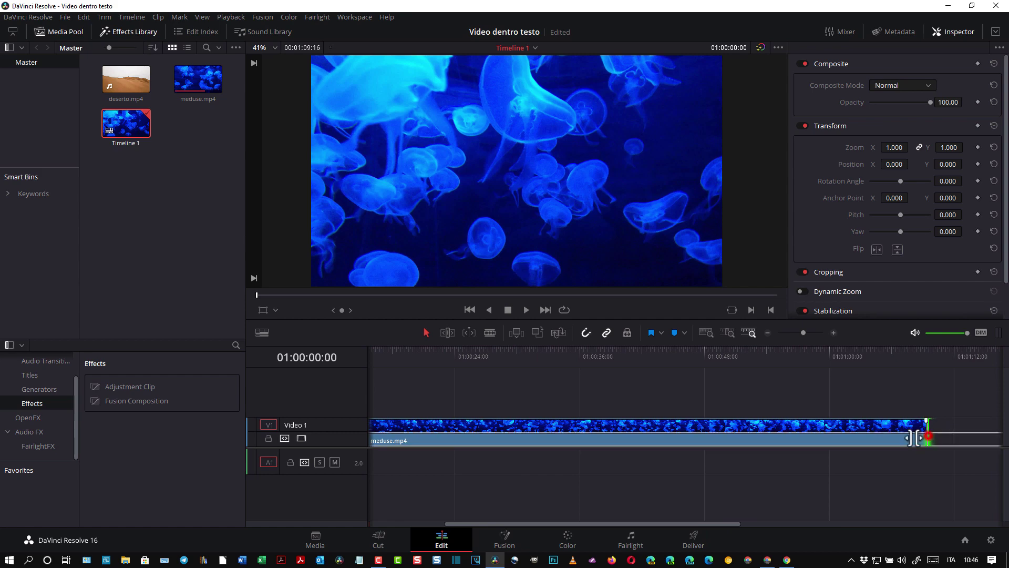
drag(928, 434, 540, 476)
drag(632, 524, 503, 521)
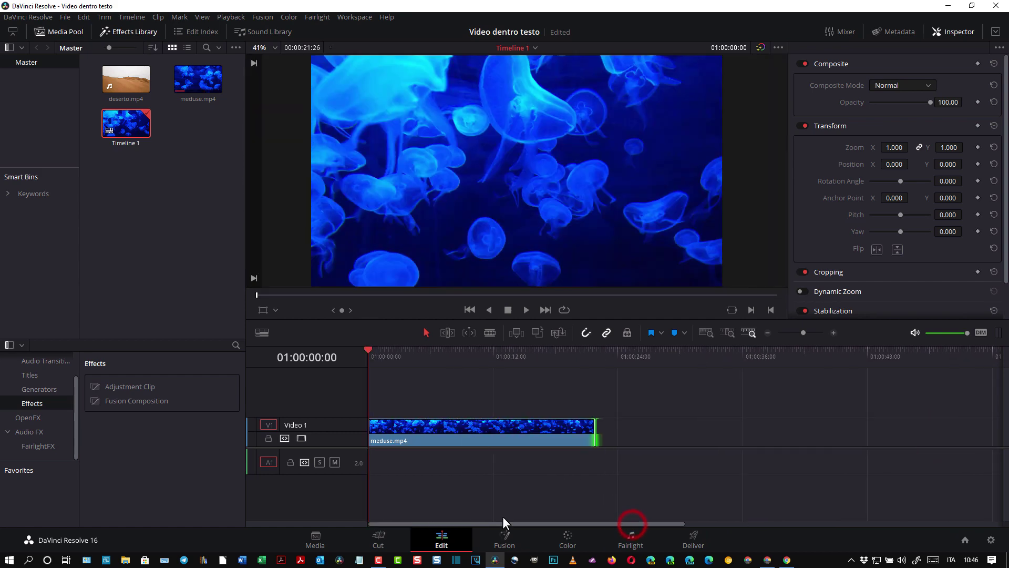
click(501, 432)
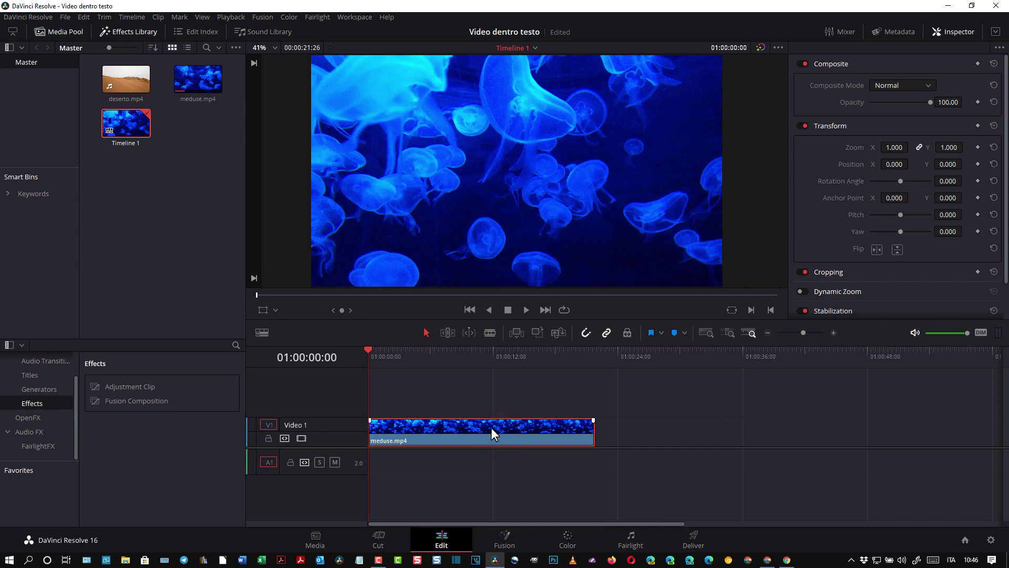
click(507, 537)
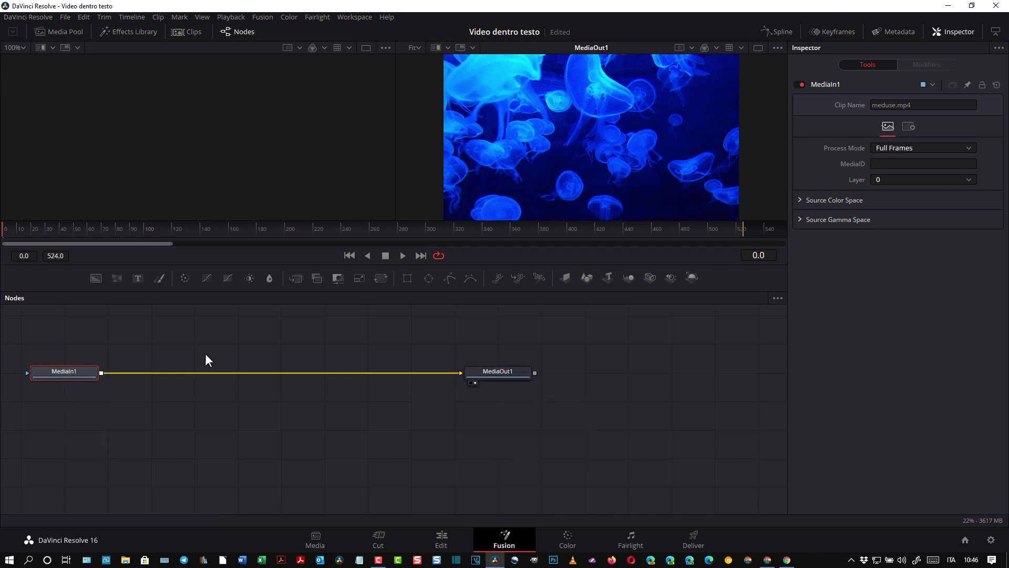
Step: Insert a Transform node on the MediaIn1–MediaOut1 link and show Transform1 in the Inspector
right_click(156, 373)
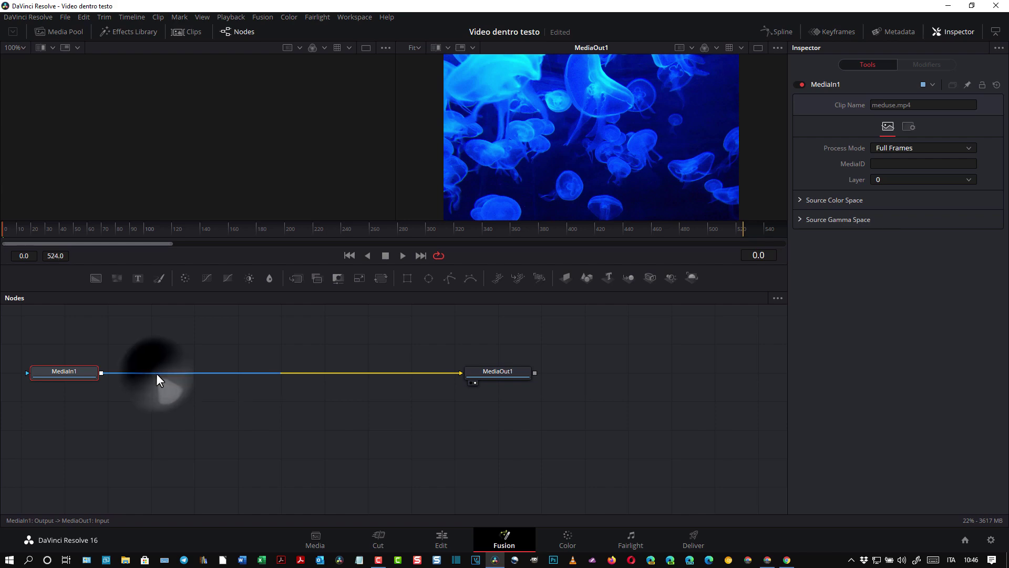
mouse_move(173, 380)
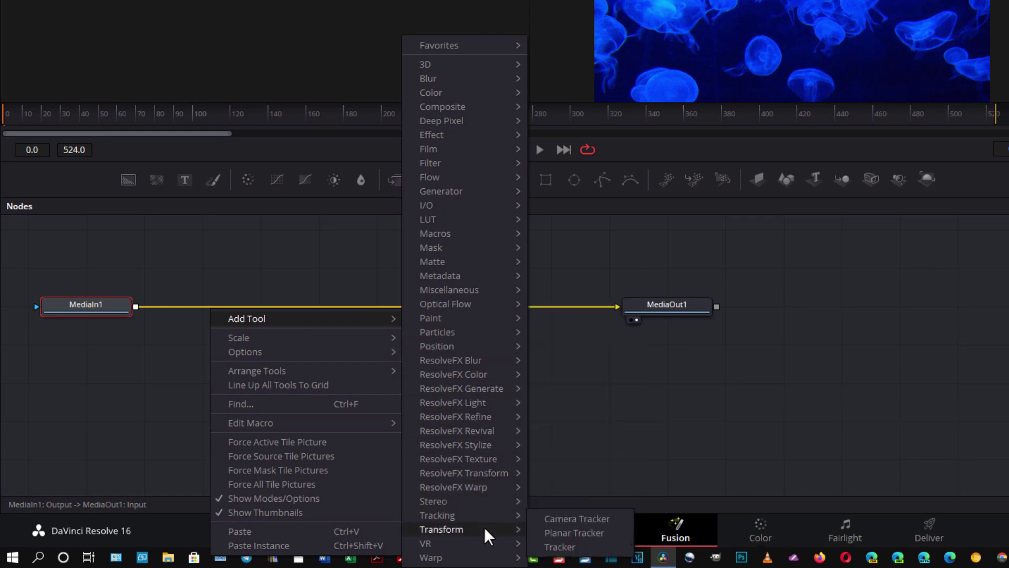
mouse_move(486, 529)
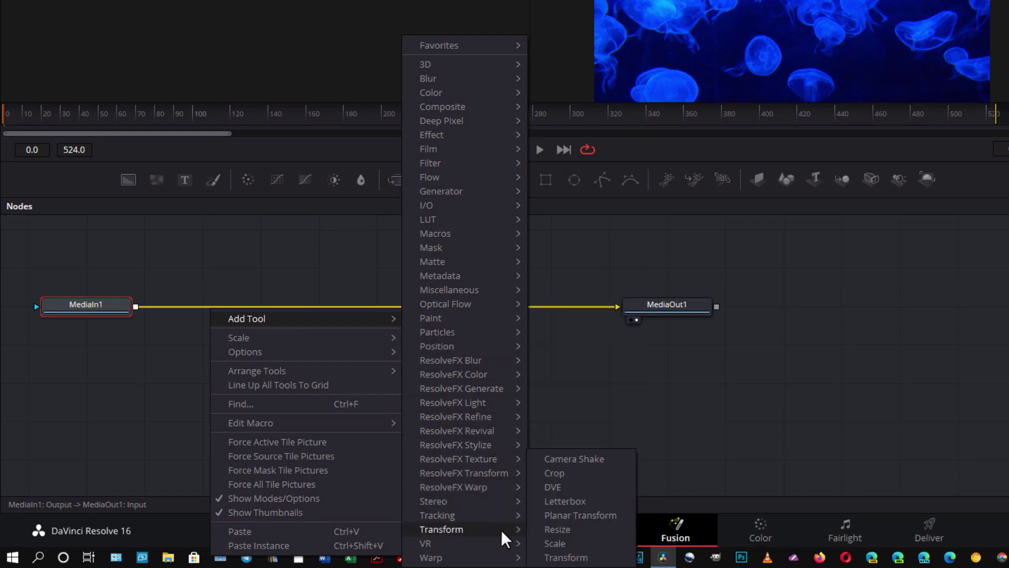
click(568, 557)
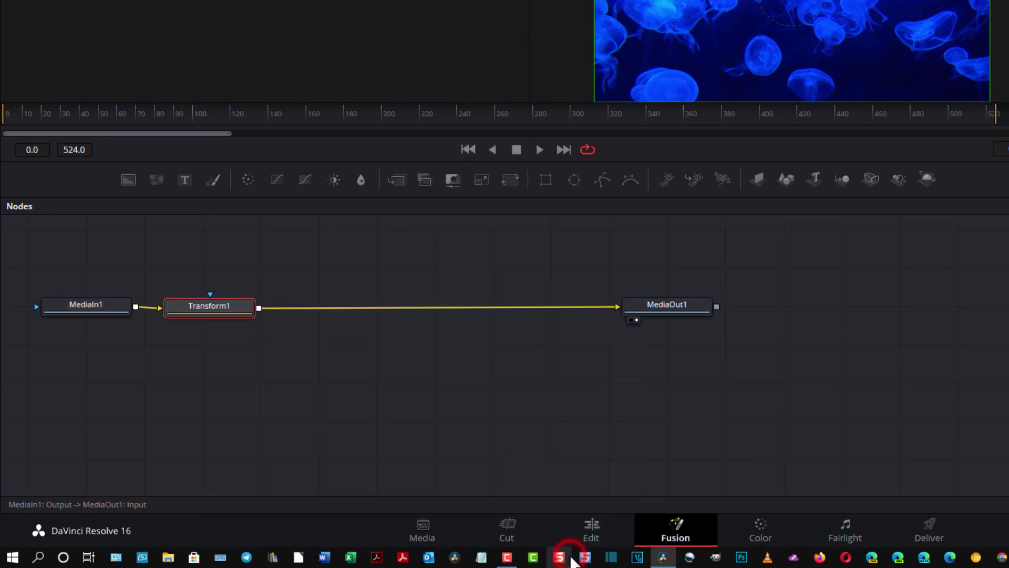
click(212, 307)
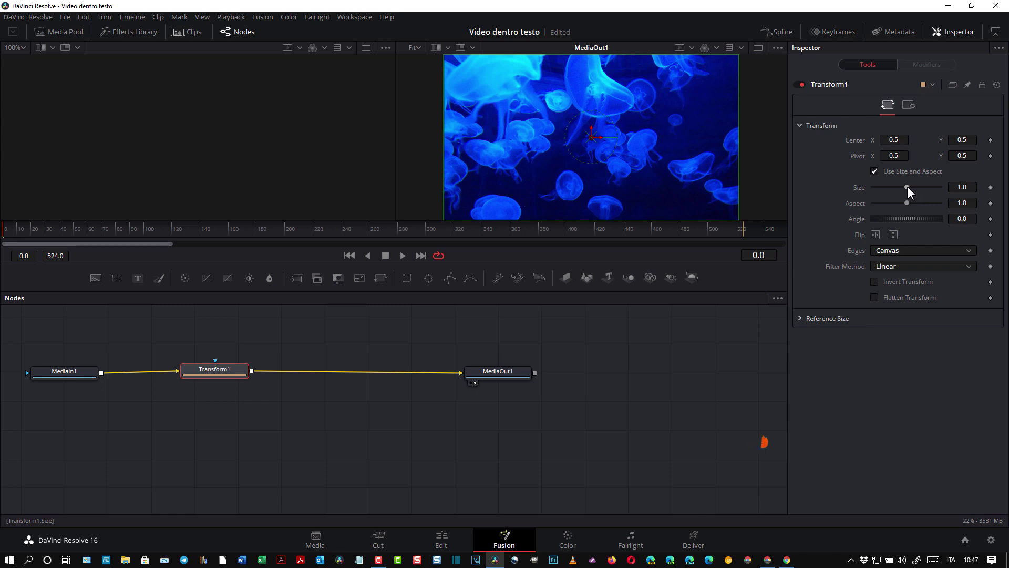
Step: Set Transform1 Size to 1.25 and its Center to X 0.525, Y 0.471
drag(907, 186, 910, 186)
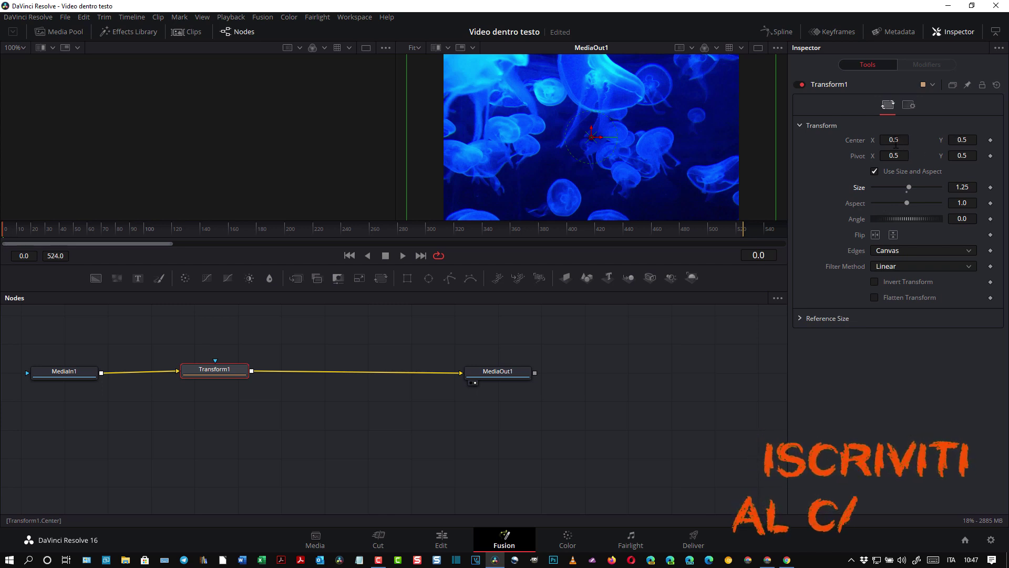
drag(894, 139, 909, 139)
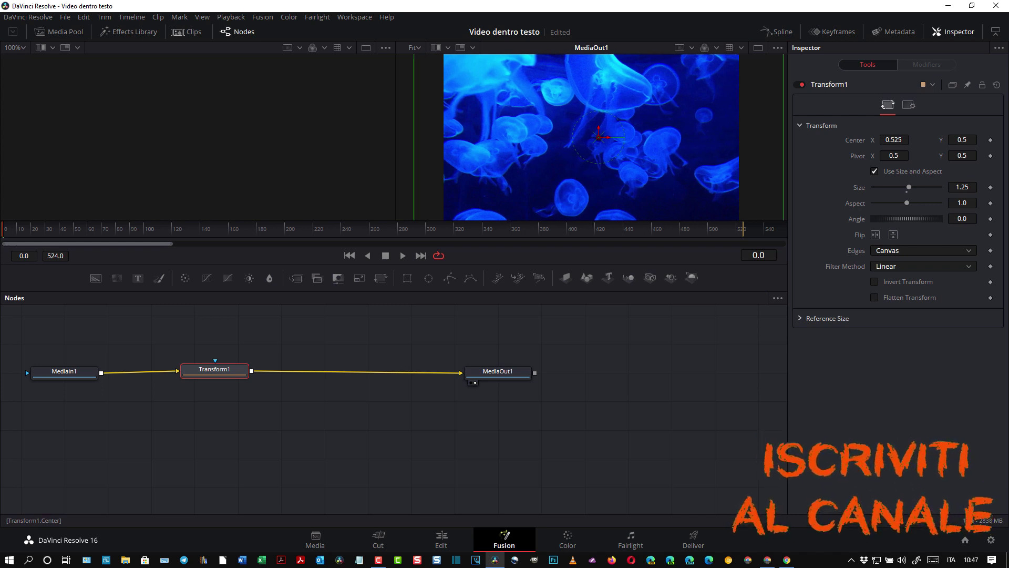
drag(961, 140, 956, 140)
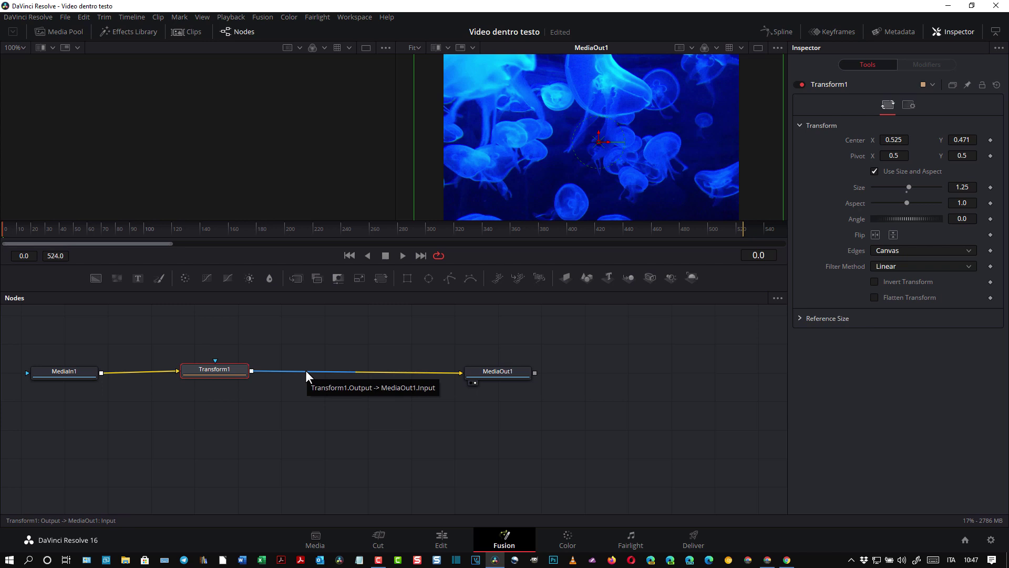
Step: Insert a Matte Control node between Transform1 and MediaOut1
right_click(306, 371)
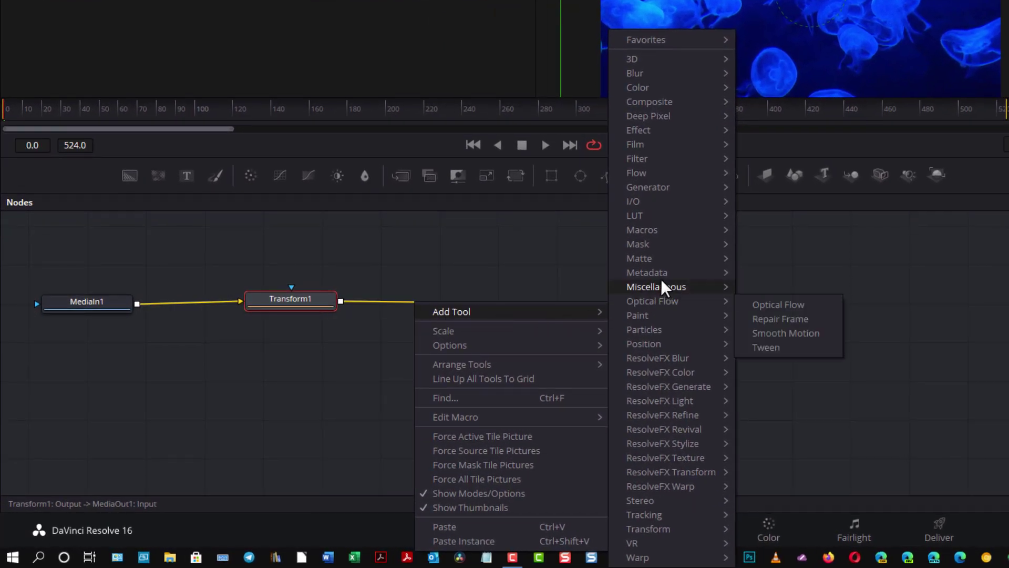
mouse_move(664, 264)
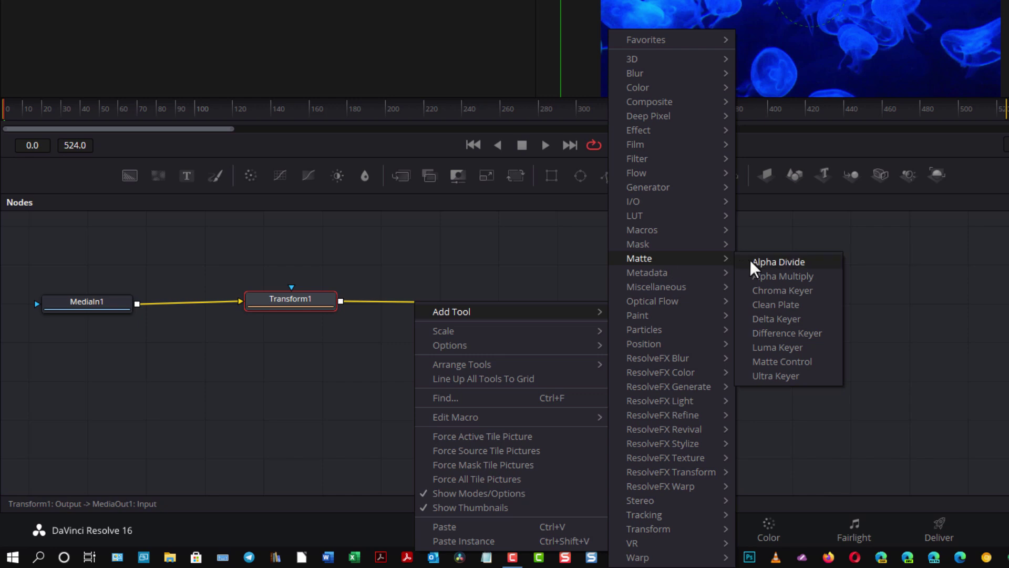
click(802, 362)
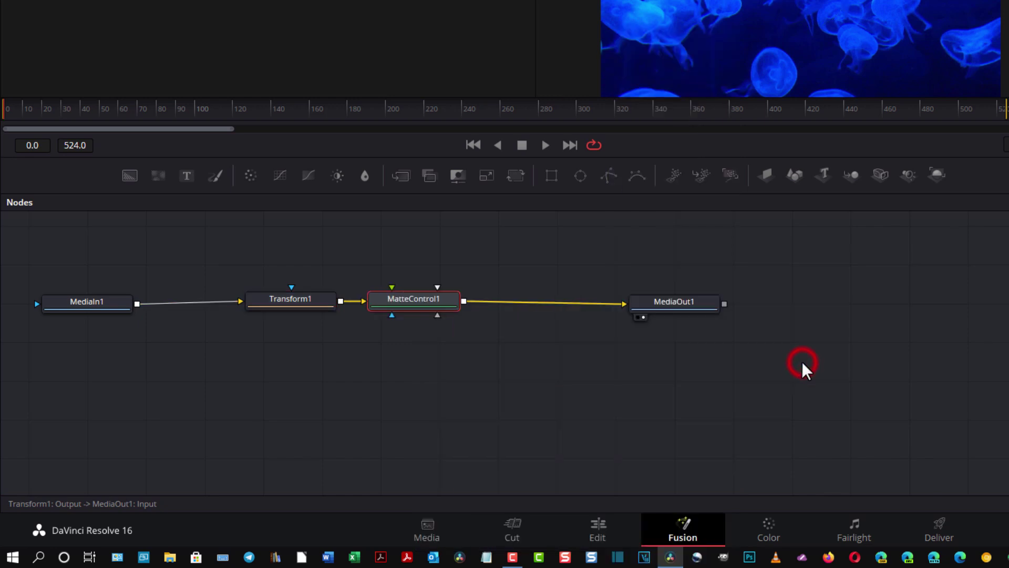
drag(418, 292, 455, 294)
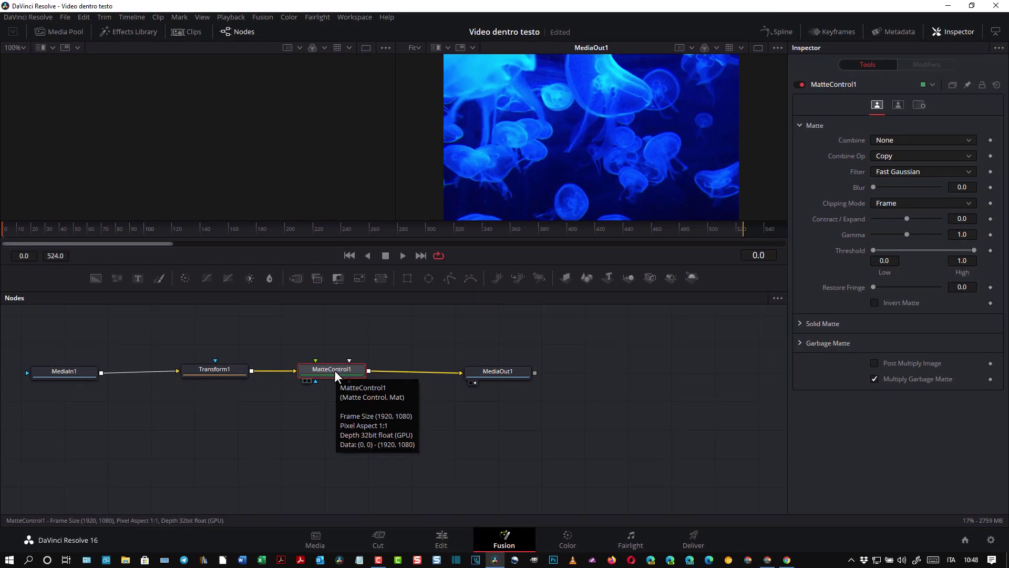
Step: Drag MediaIn1, Transform1, MatteControl1 and MediaOut1 into one straight row
drag(81, 372, 81, 389)
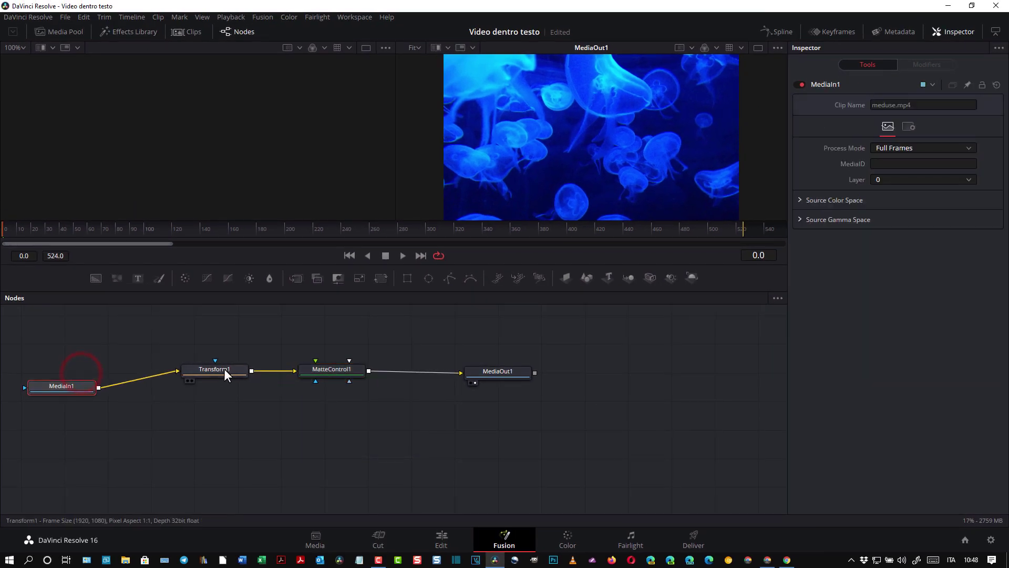
drag(225, 370, 225, 389)
drag(336, 369, 338, 393)
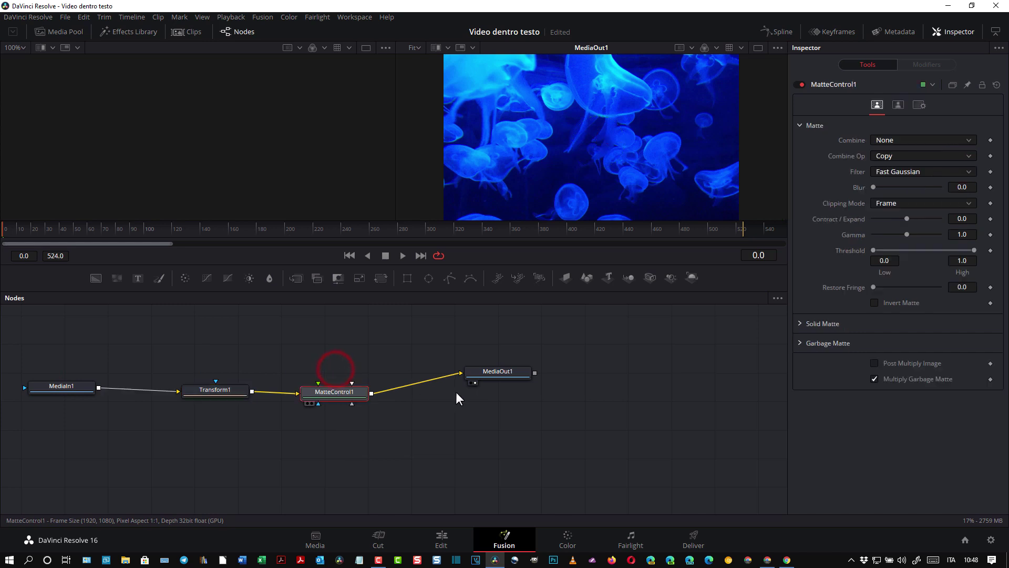
drag(506, 370, 508, 394)
click(508, 398)
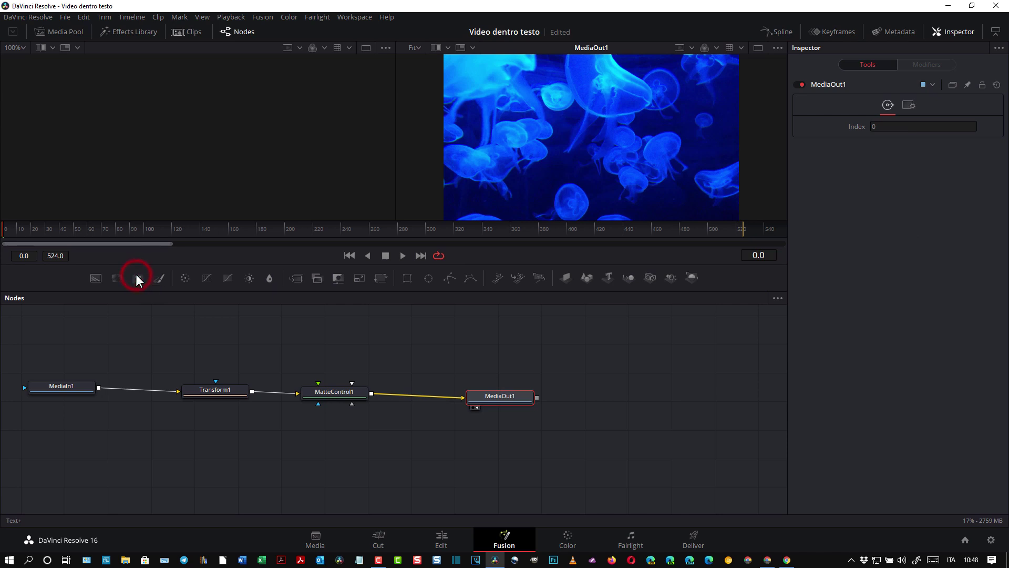
Step: Add a Text node above MatteControl1 and show Text1 in the left viewer
drag(216, 323, 342, 338)
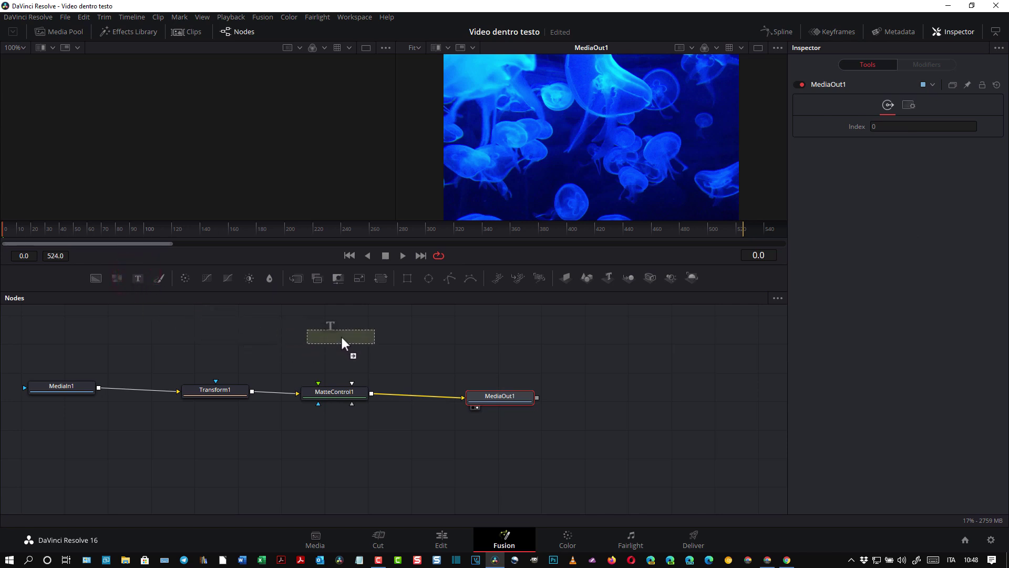
drag(341, 337, 342, 338)
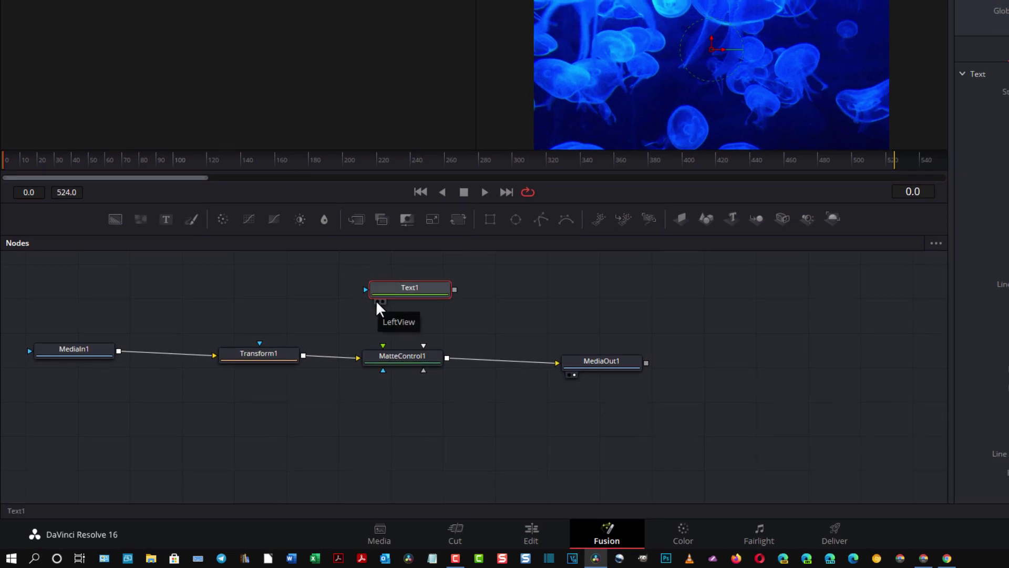
click(377, 302)
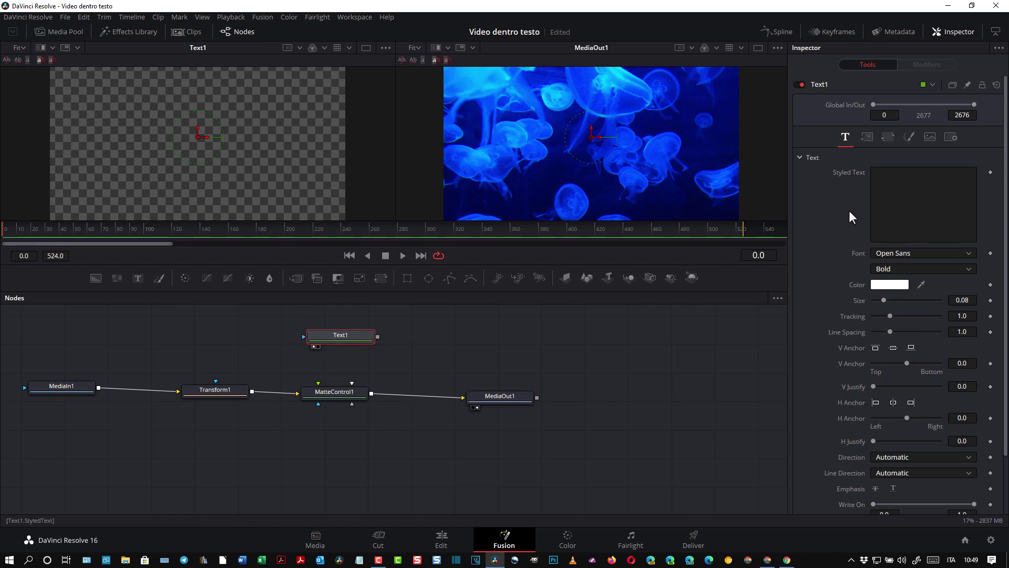
Step: Enter 'MEDUSE NEL' and 'DESERTO' on two lines in the Styled Text field
click(879, 174)
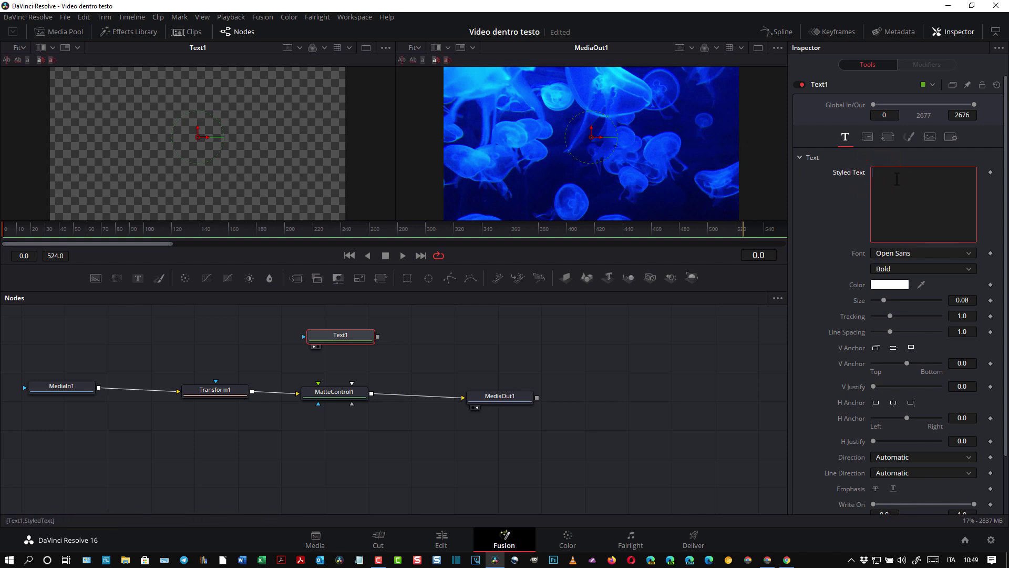
text(MEDU)
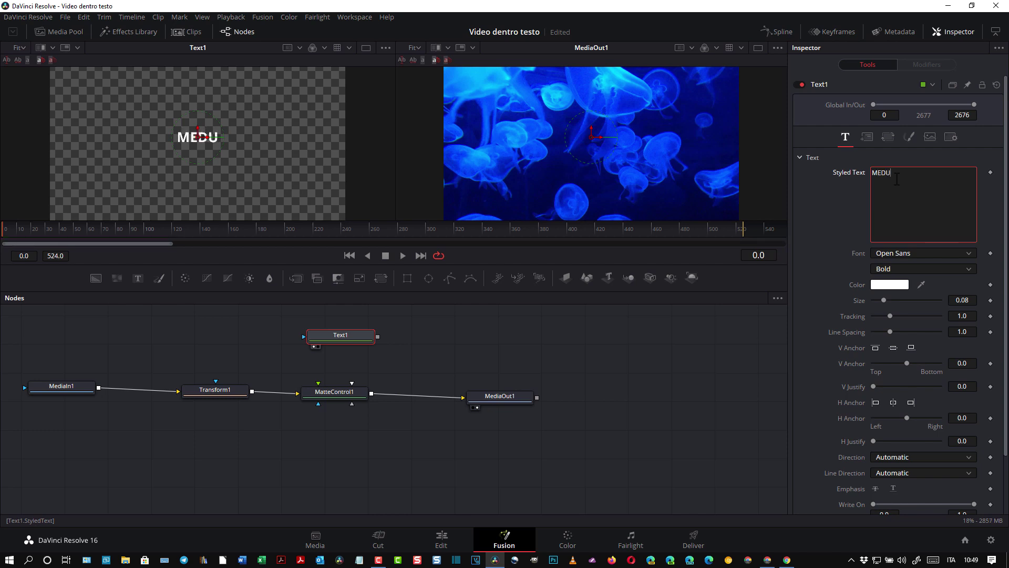
text(SE NEL)
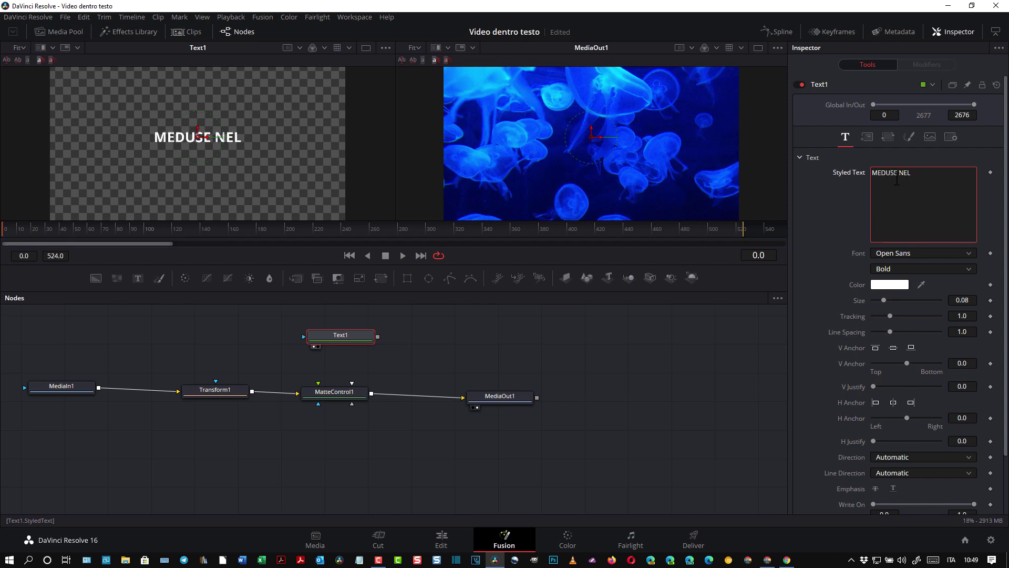
key(Return)
text(DE)
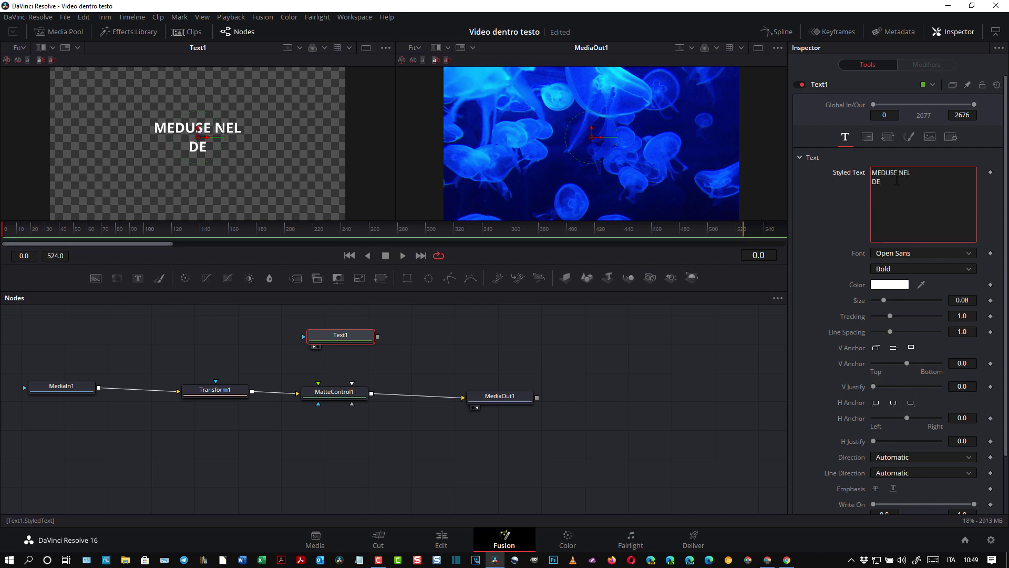
text(SERTO)
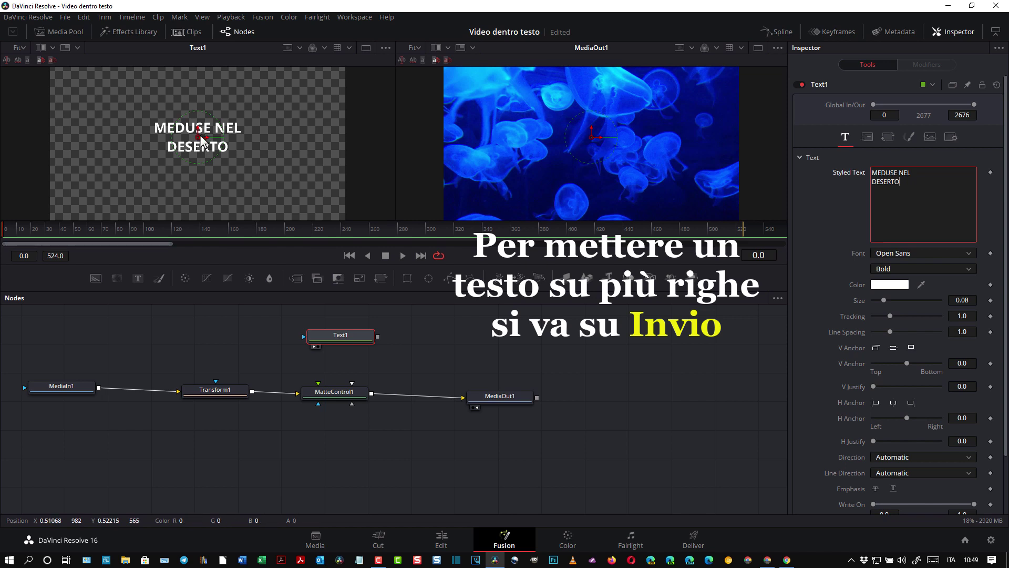
Step: Set Text1 to Impact Regular and enlarge it to Size 0.3071
click(967, 253)
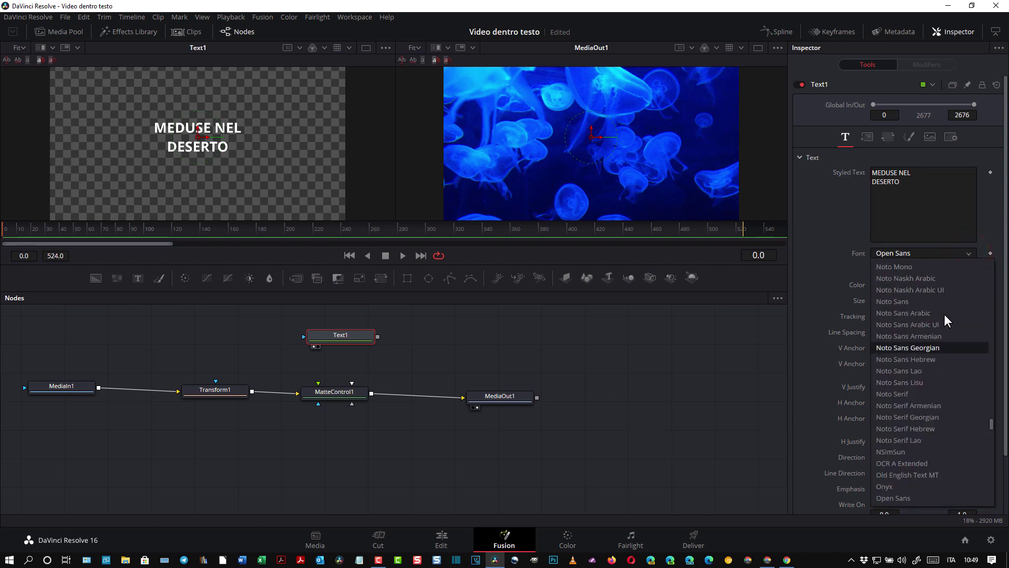
scroll(944, 315, up, 5)
scroll(944, 333, up, 5)
click(891, 361)
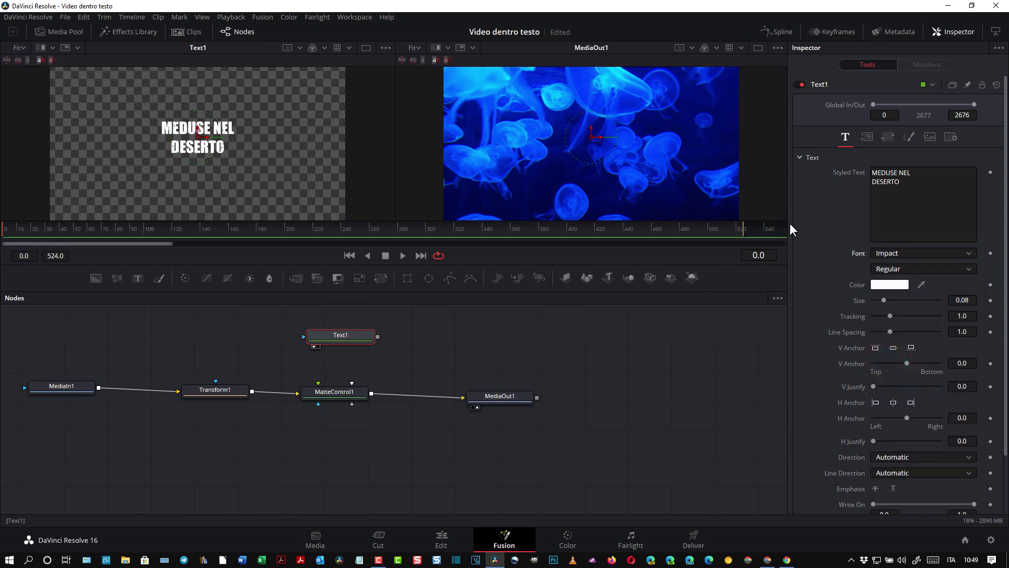
click(969, 270)
click(968, 270)
mouse_move(961, 300)
mouse_down()
mouse_move(999, 300)
mouse_move(933, 308)
mouse_up()
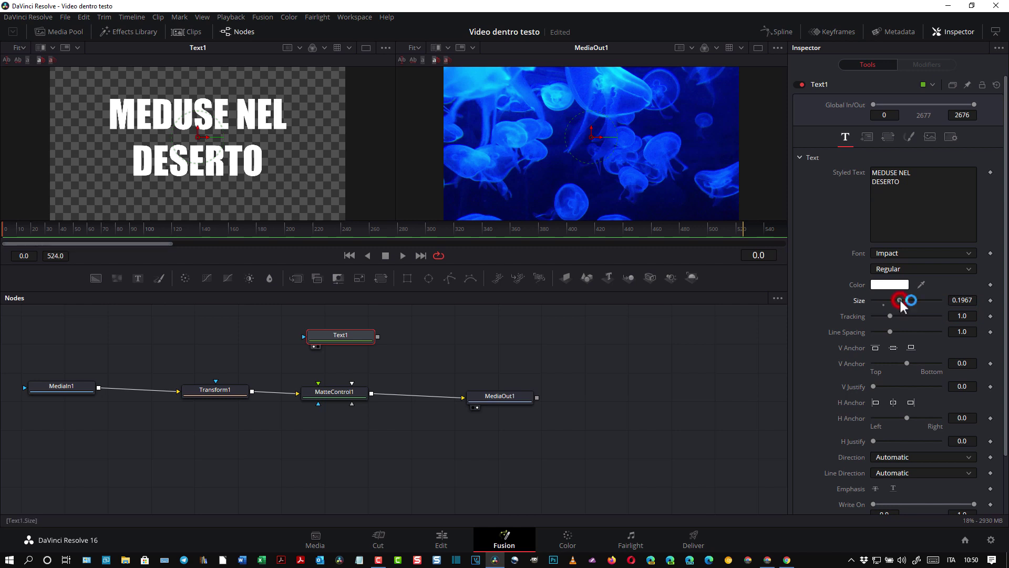
drag(899, 300, 914, 298)
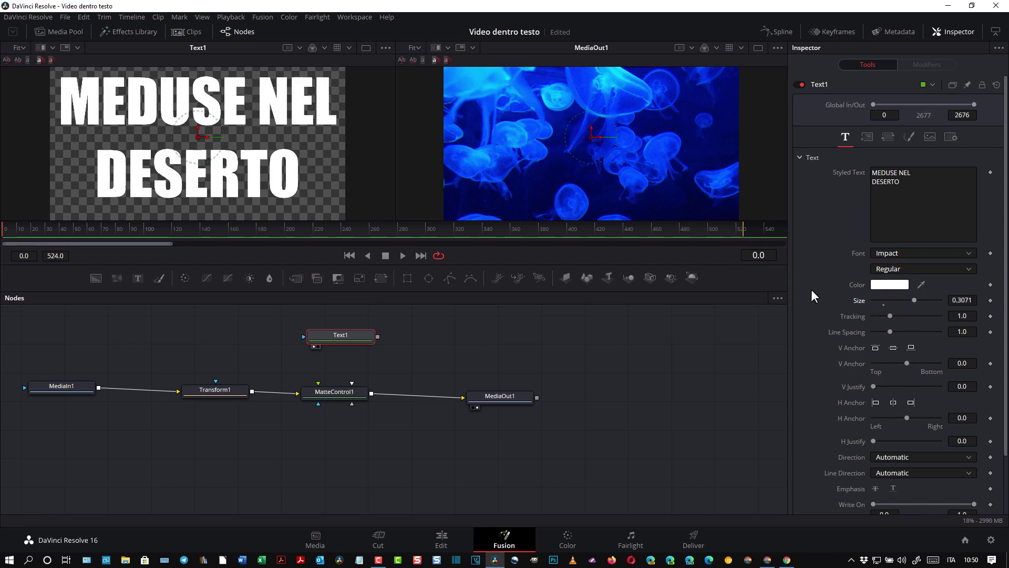
Step: Move Text1's layout center to X 0.496, Y 0.441 and push the text slightly toward the viewer
click(345, 335)
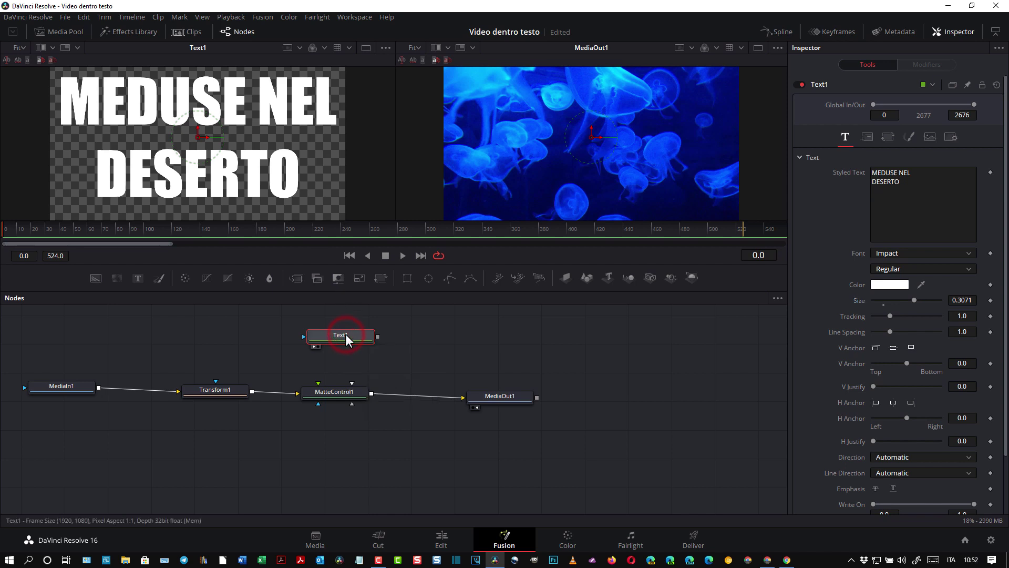
click(867, 138)
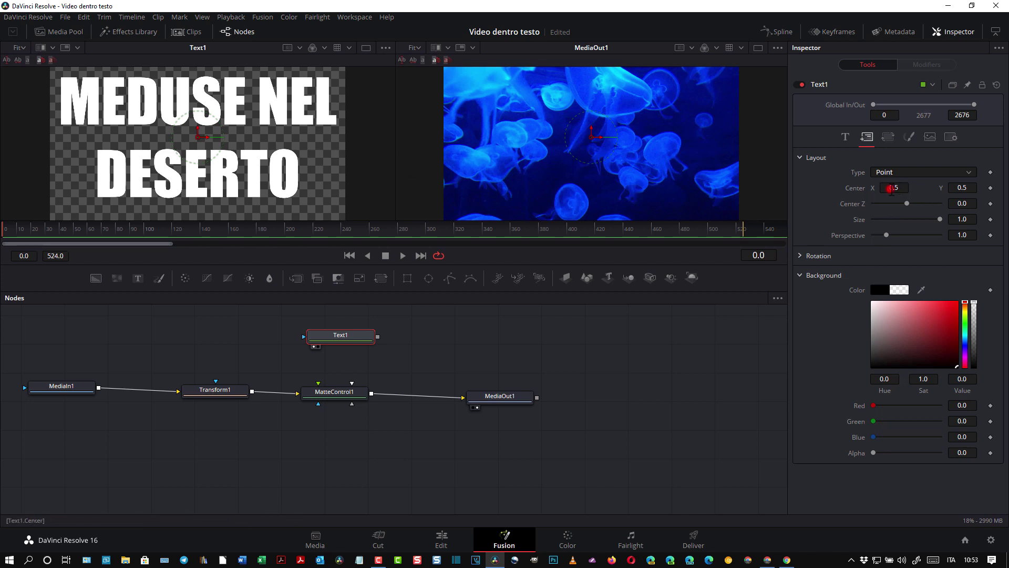
drag(891, 189, 885, 189)
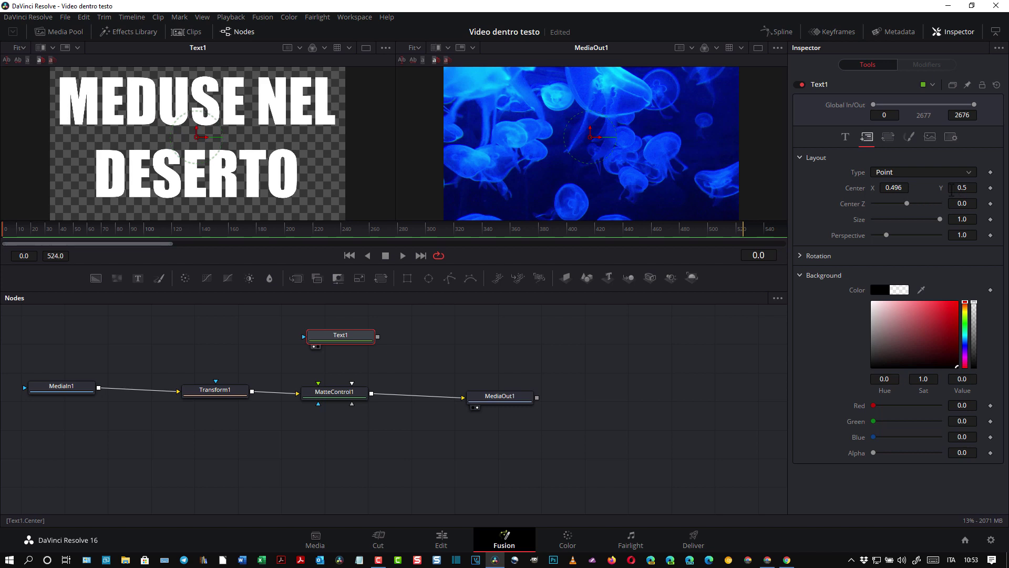
mouse_move(951, 191)
mouse_down()
mouse_move(960, 188)
mouse_move(938, 188)
mouse_up()
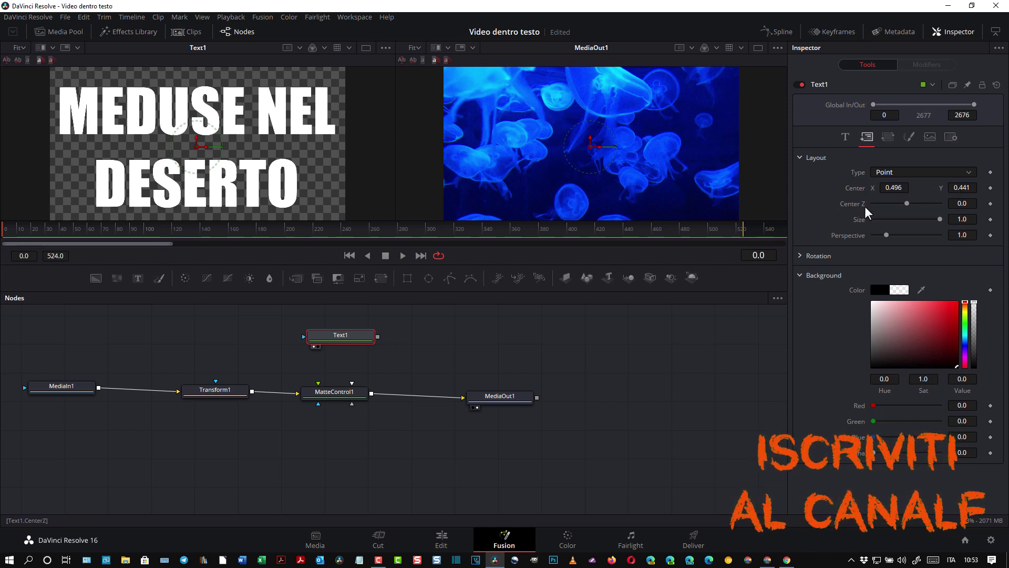
click(909, 204)
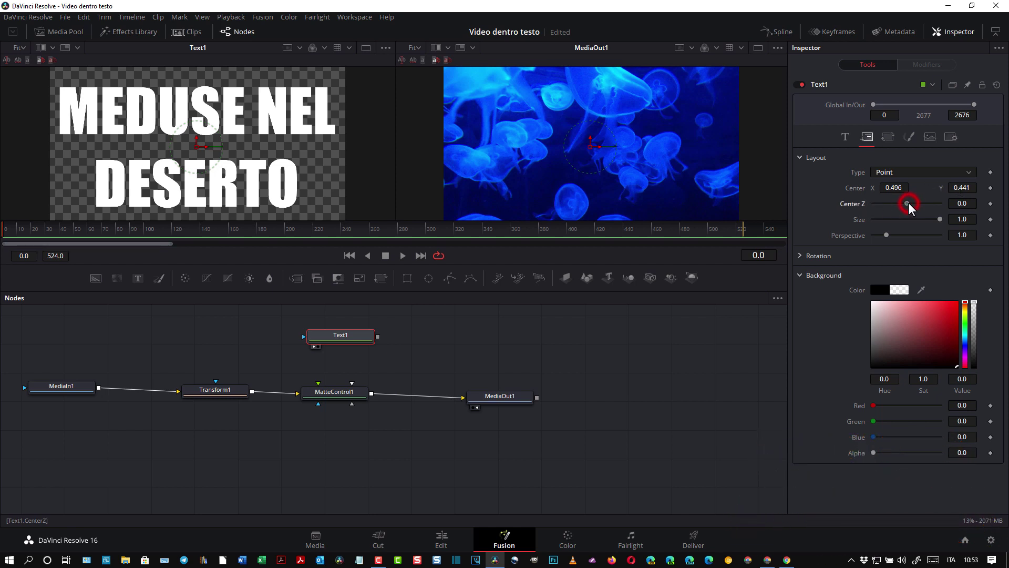
mouse_move(909, 204)
mouse_down()
mouse_move(917, 209)
mouse_move(907, 204)
mouse_up()
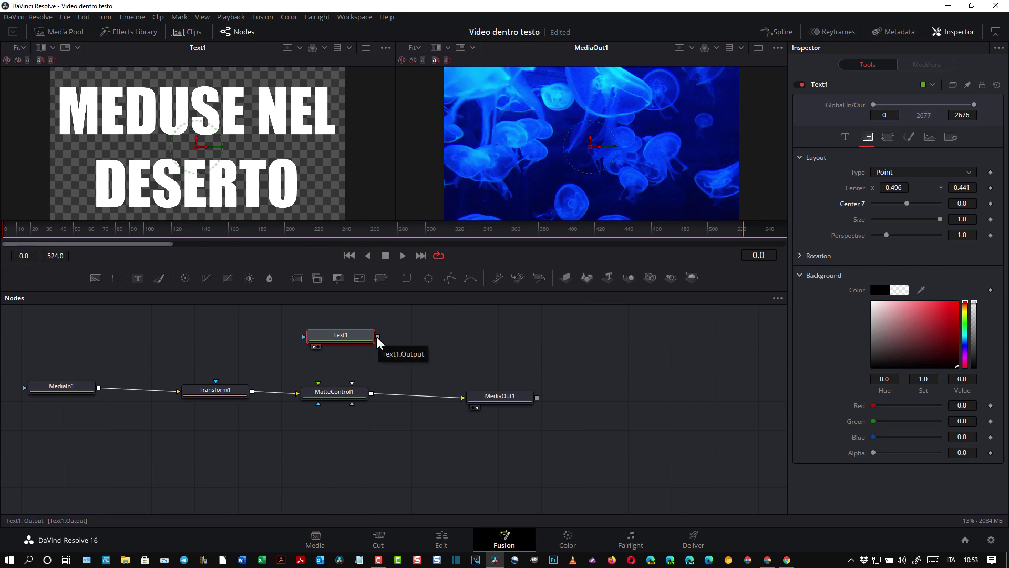
Step: Wire Text1's output into MatteControl1's green input and select MatteControl1 to show its settings
mouse_move(378, 337)
mouse_down()
mouse_move(339, 373)
mouse_move(352, 382)
mouse_up()
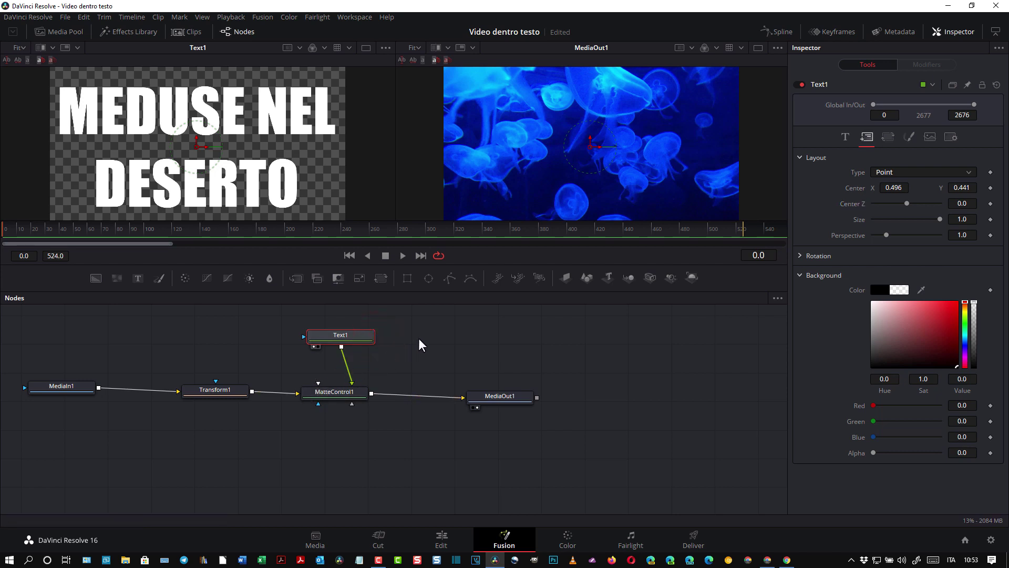
drag(362, 337, 376, 337)
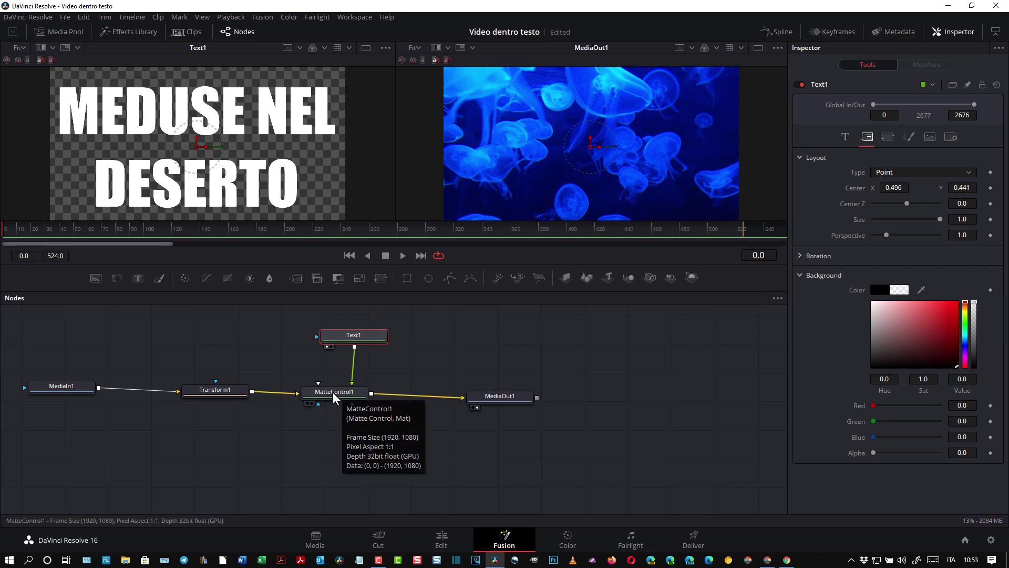
click(337, 395)
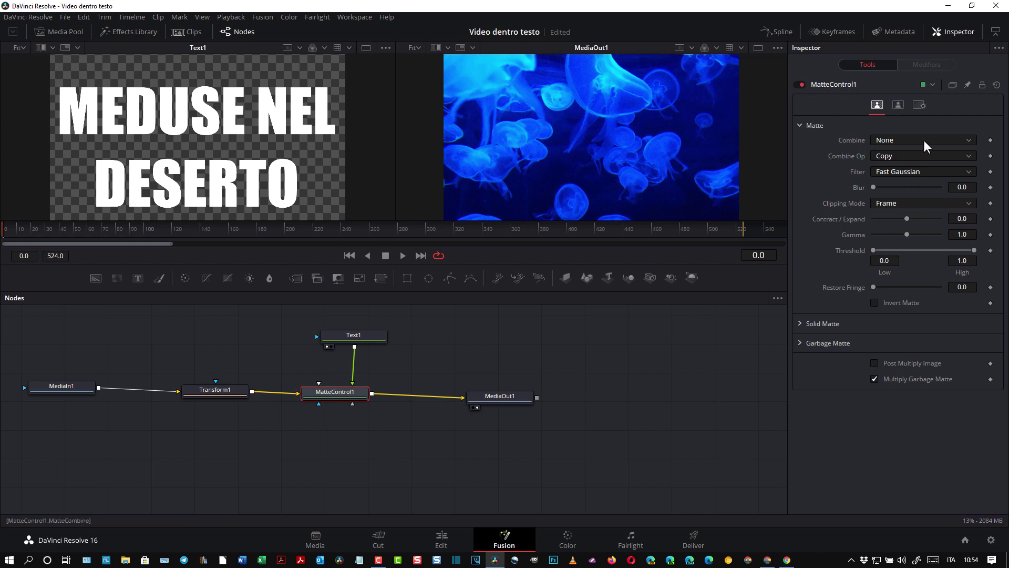
Step: Set MatteControl1 to Combine Alpha with Subtract, enabling Invert Matte and Post Multiply Image
click(969, 140)
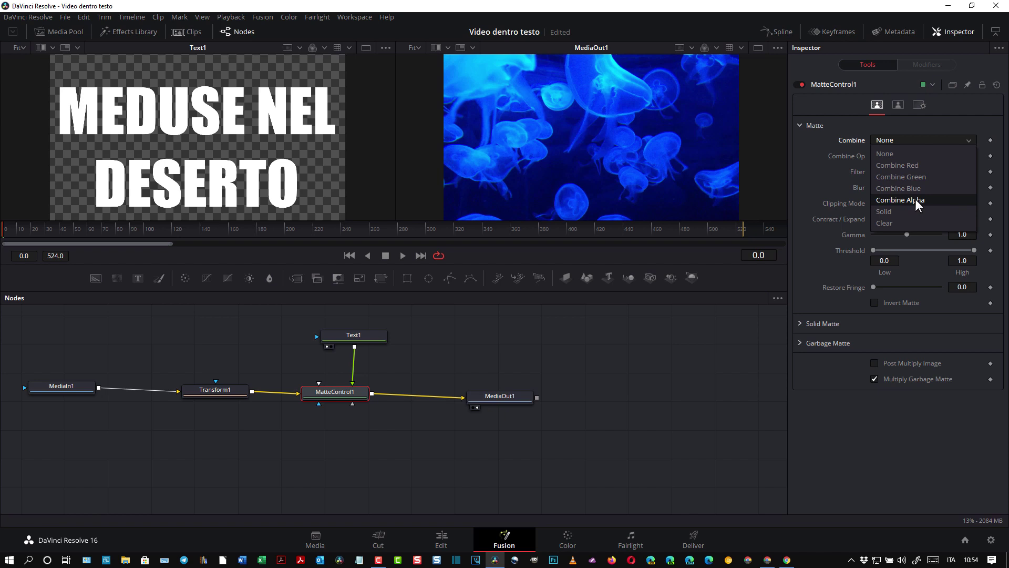
click(916, 204)
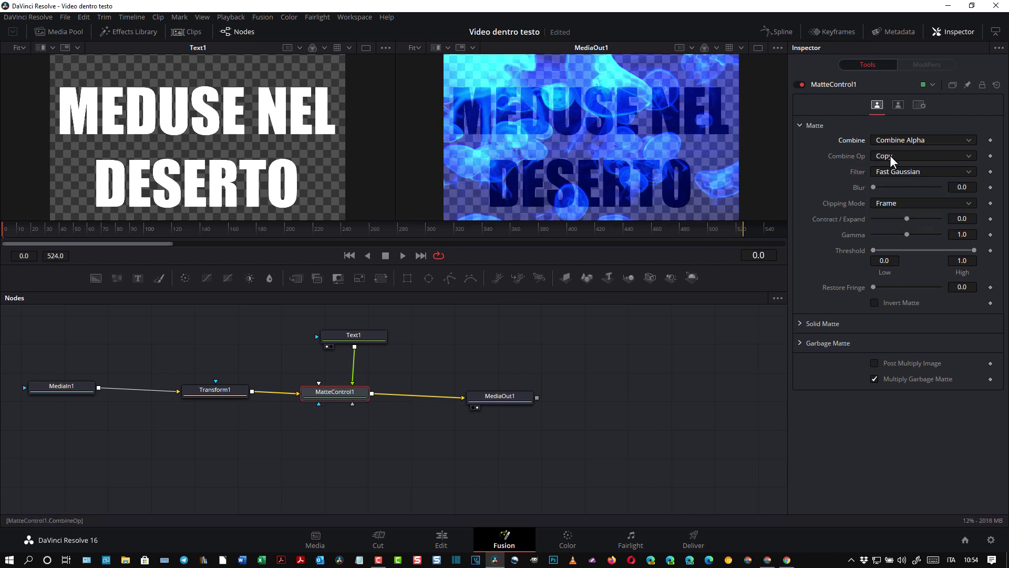
click(971, 158)
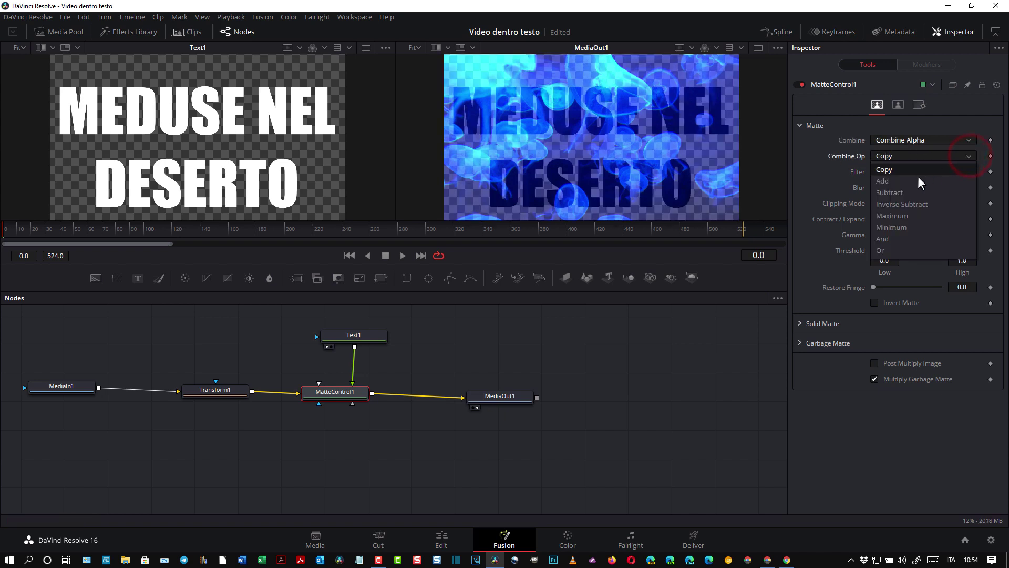
click(896, 193)
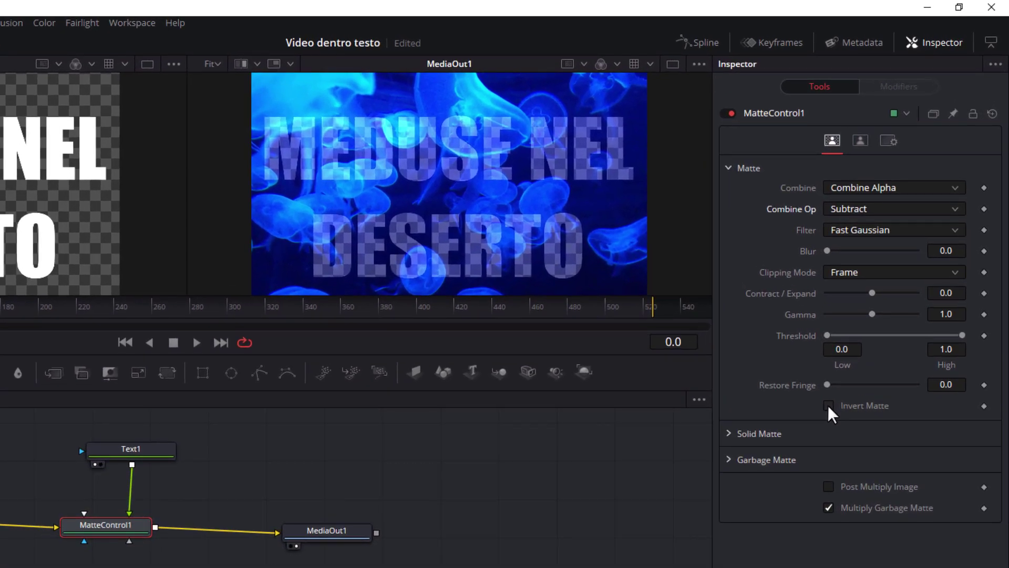
click(829, 406)
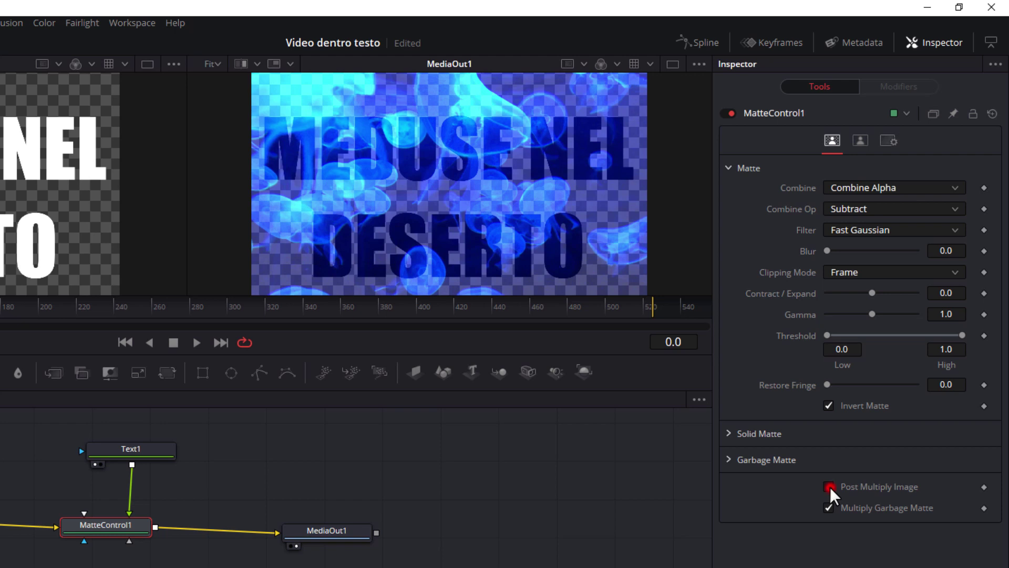
click(829, 488)
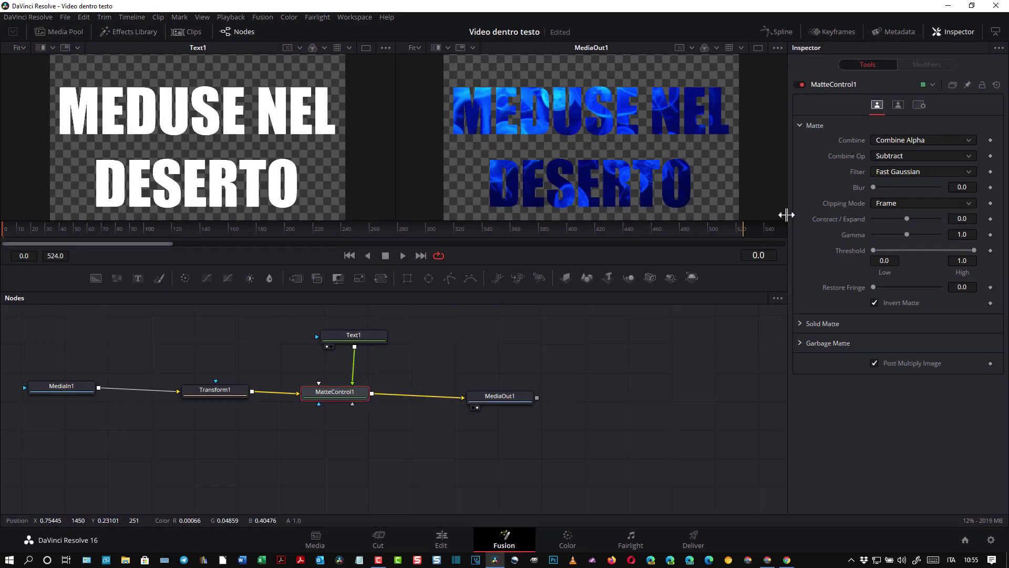
drag(516, 397, 600, 392)
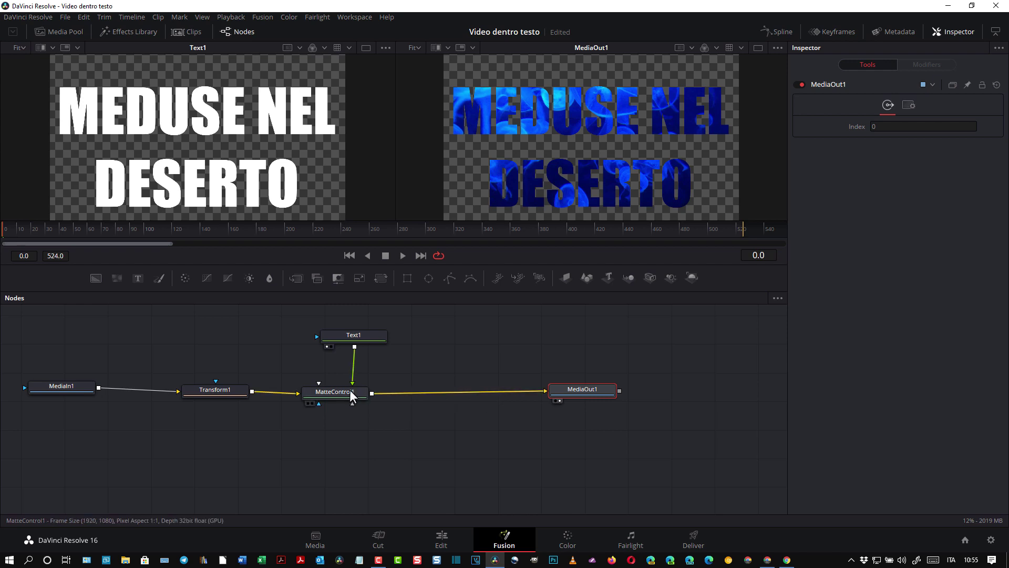
Step: Add a Brightness / Contrast node between MatteControl1 and MediaOut1
click(422, 391)
right_click(421, 391)
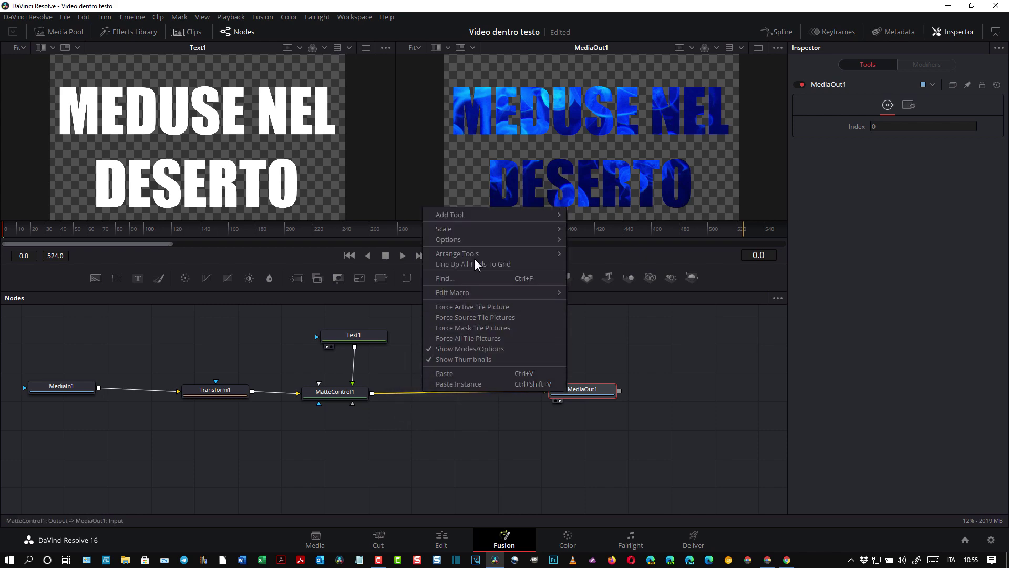
mouse_move(485, 216)
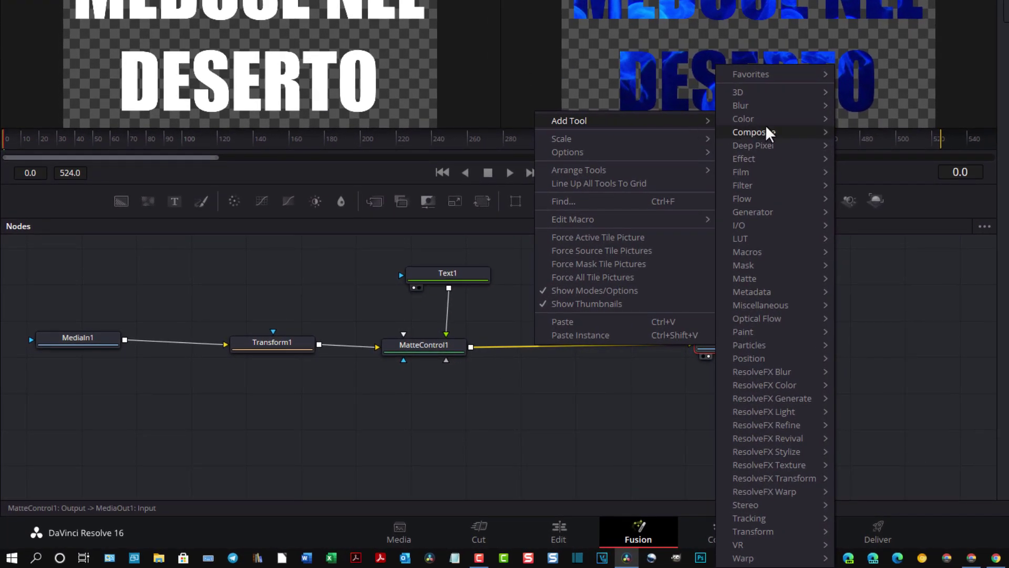
mouse_move(609, 213)
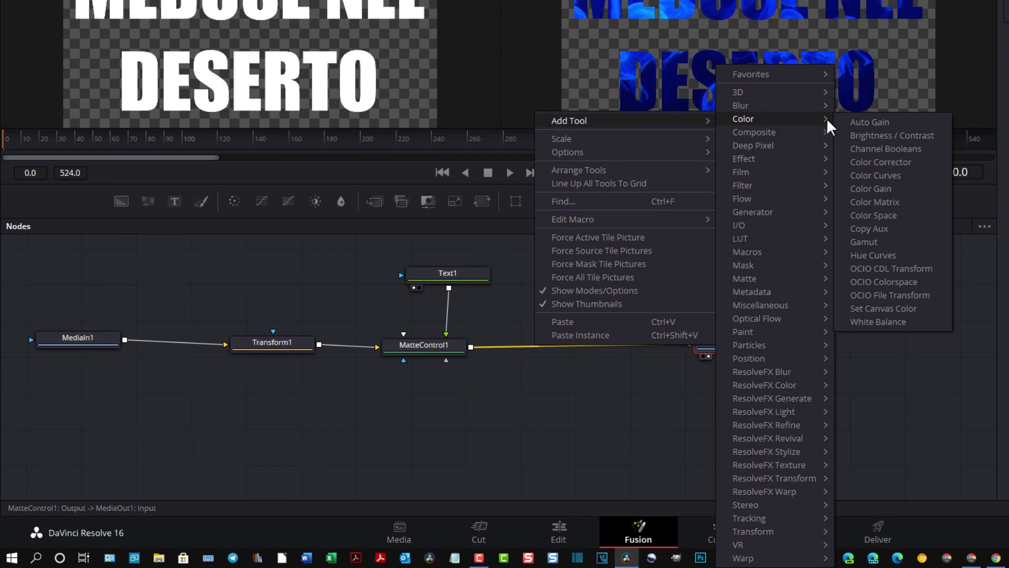
click(865, 133)
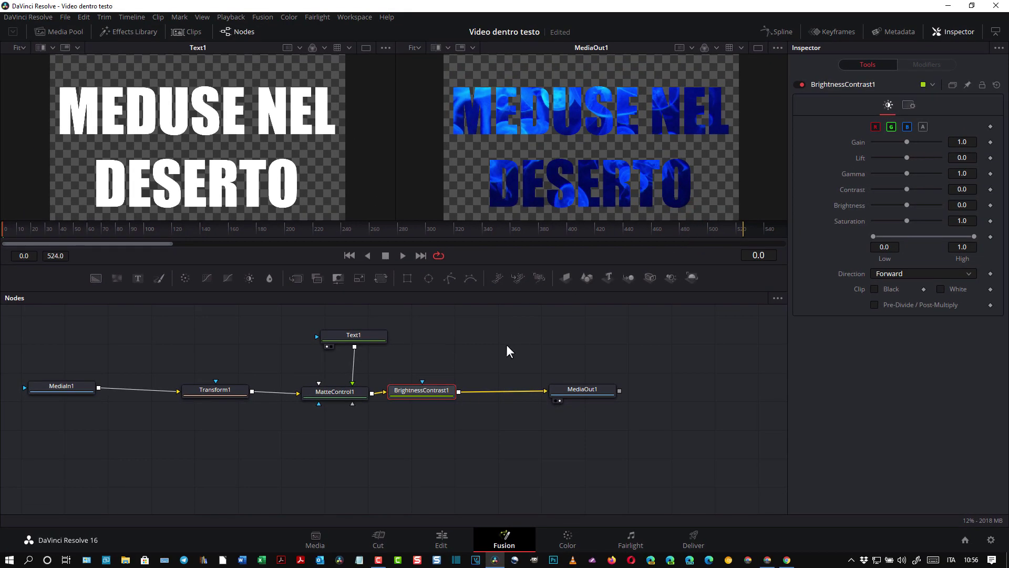
drag(434, 398, 456, 399)
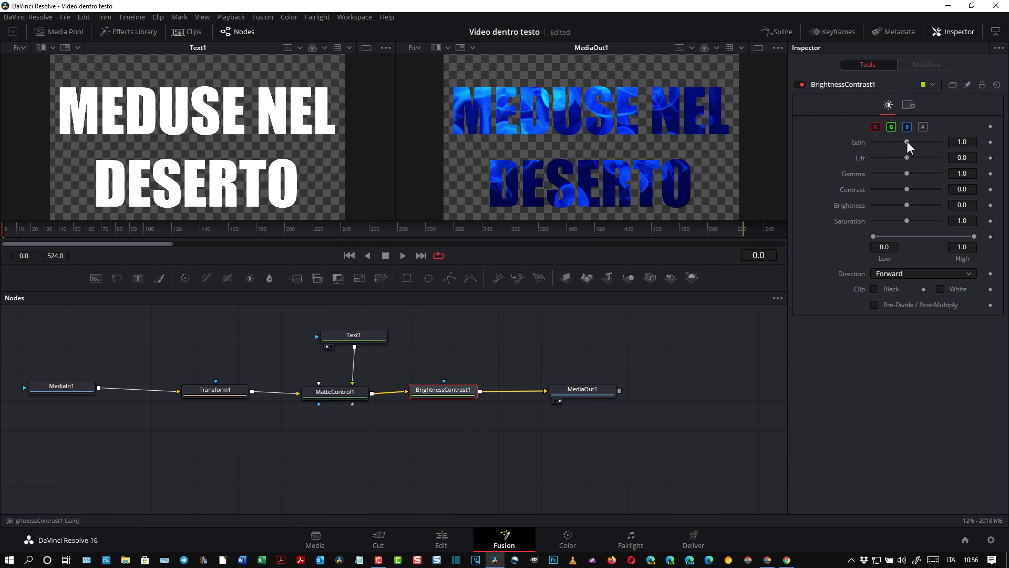
Step: Set BrightnessContrast1 to Gain 2.27, Contrast 0.13 and Brightness 0.1
drag(906, 141, 918, 146)
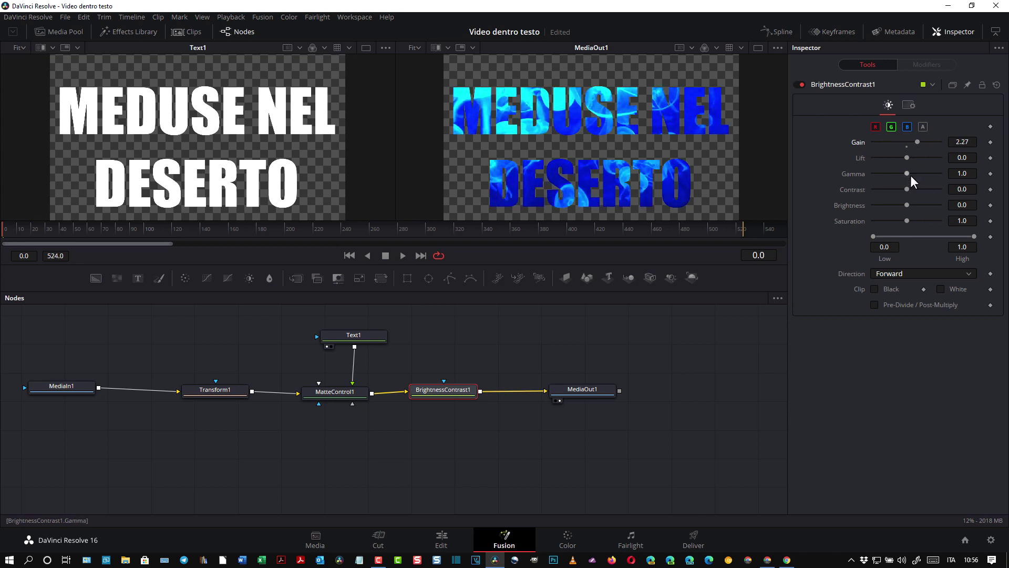
mouse_move(906, 188)
mouse_down()
mouse_move(915, 187)
mouse_move(911, 211)
mouse_up()
click(907, 204)
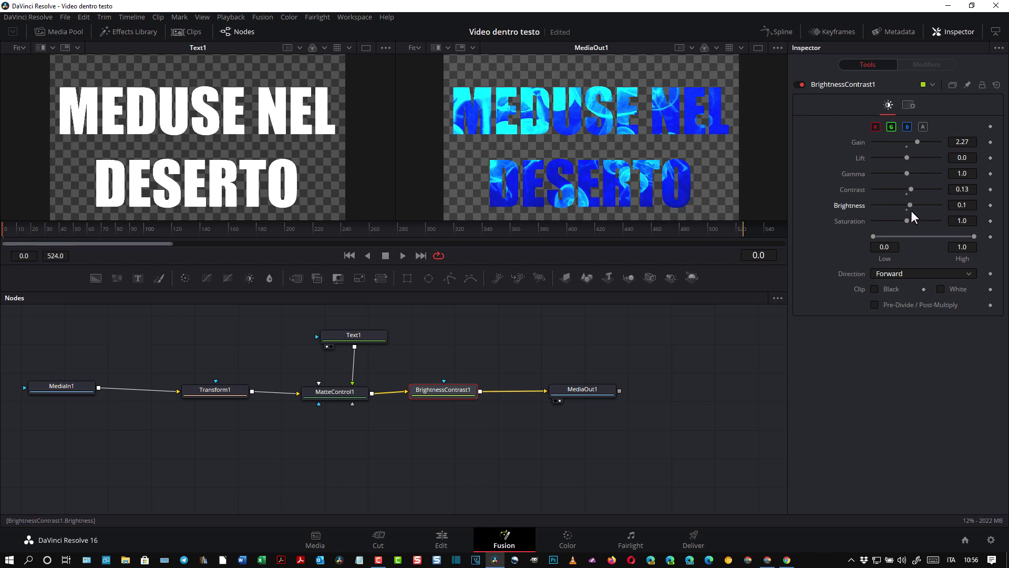
click(909, 206)
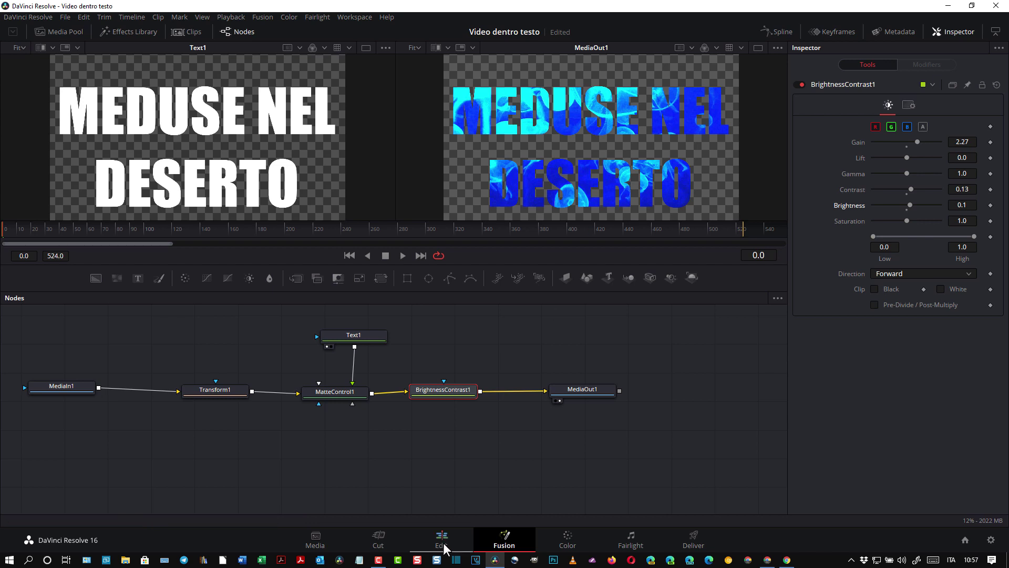
click(444, 548)
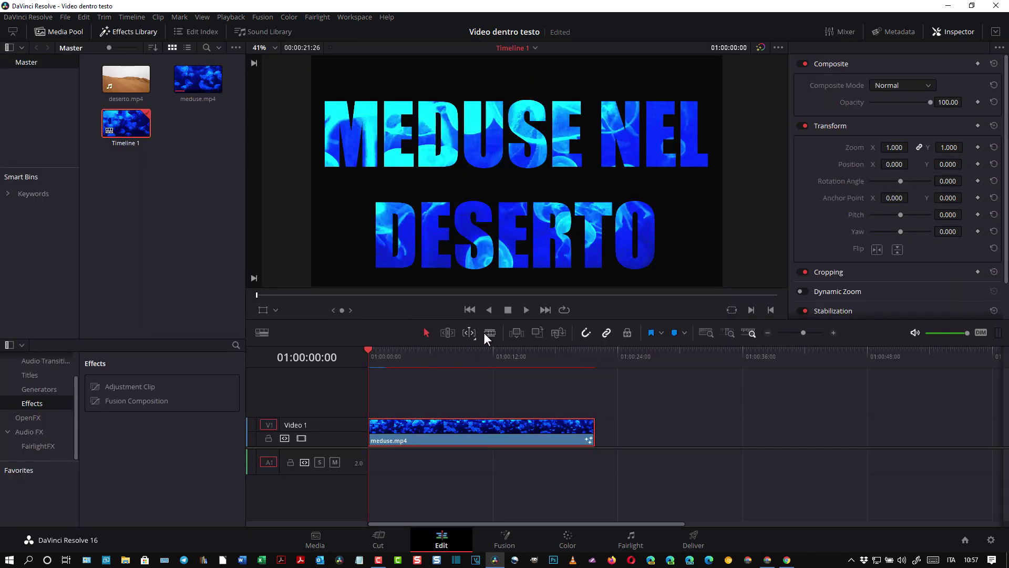
Step: Preview the title on the Edit page, then drag meduse.mp4 from Video 1 onto a new Video 2 track
click(525, 311)
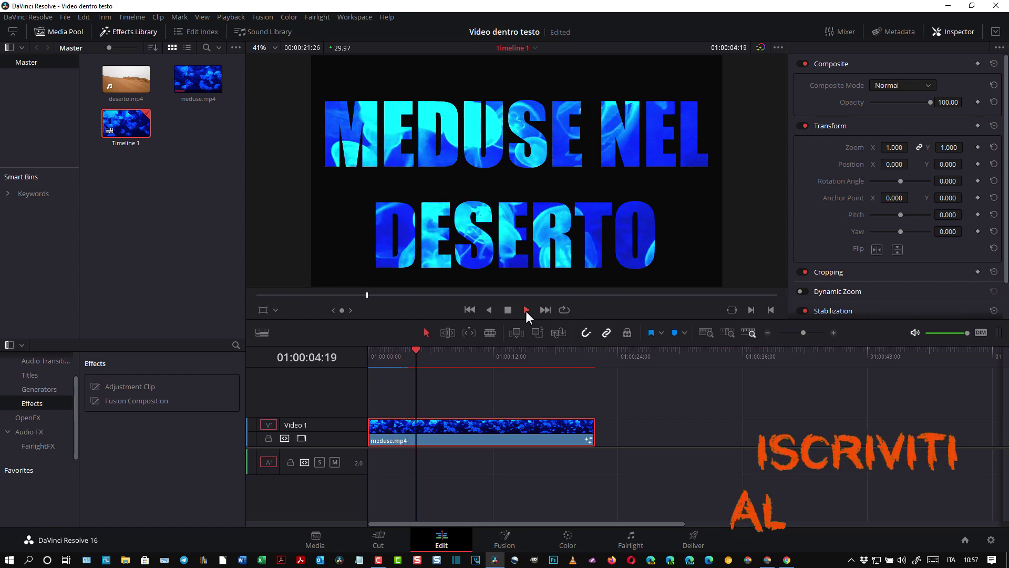
click(525, 311)
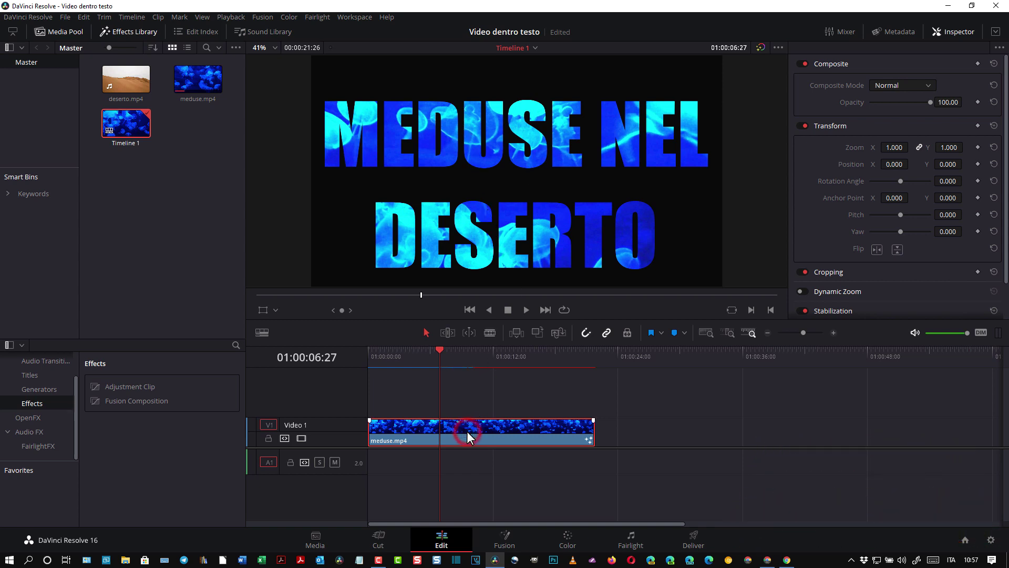
drag(467, 431, 459, 402)
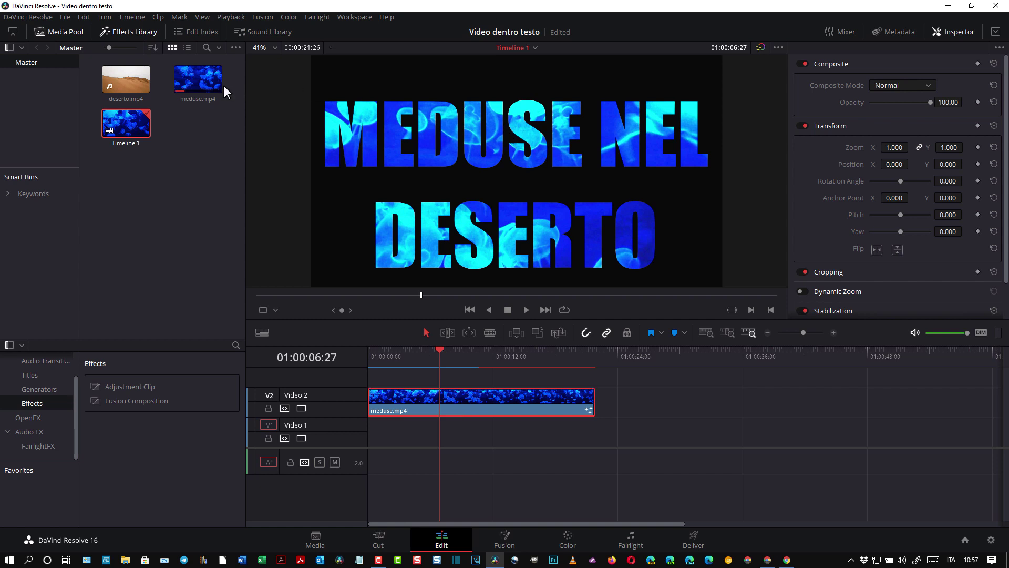
Step: Place deserto.mp4 from the media pool at the start of Video 1
click(122, 77)
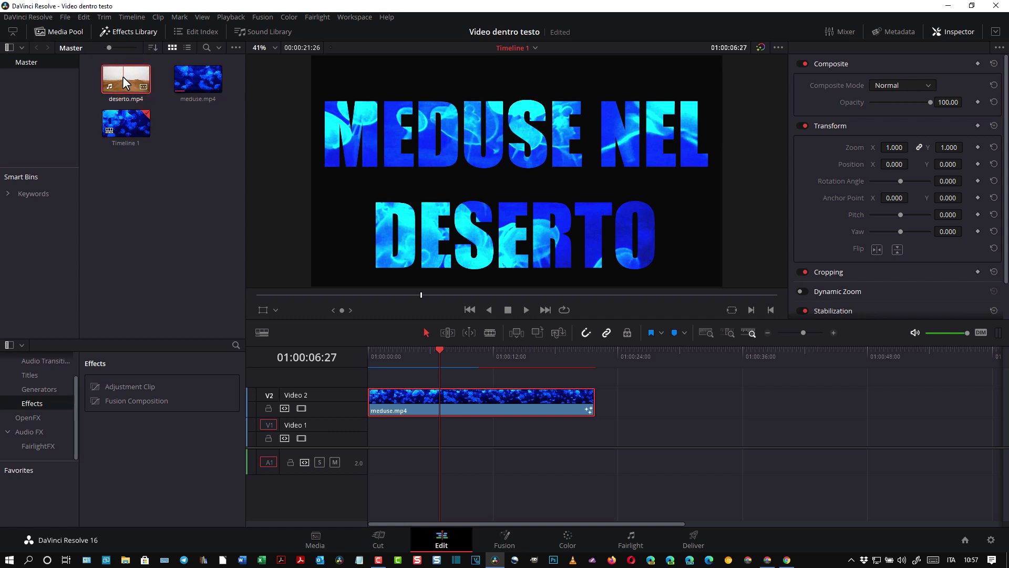
mouse_move(124, 77)
mouse_down()
mouse_move(306, 395)
mouse_move(405, 436)
mouse_up()
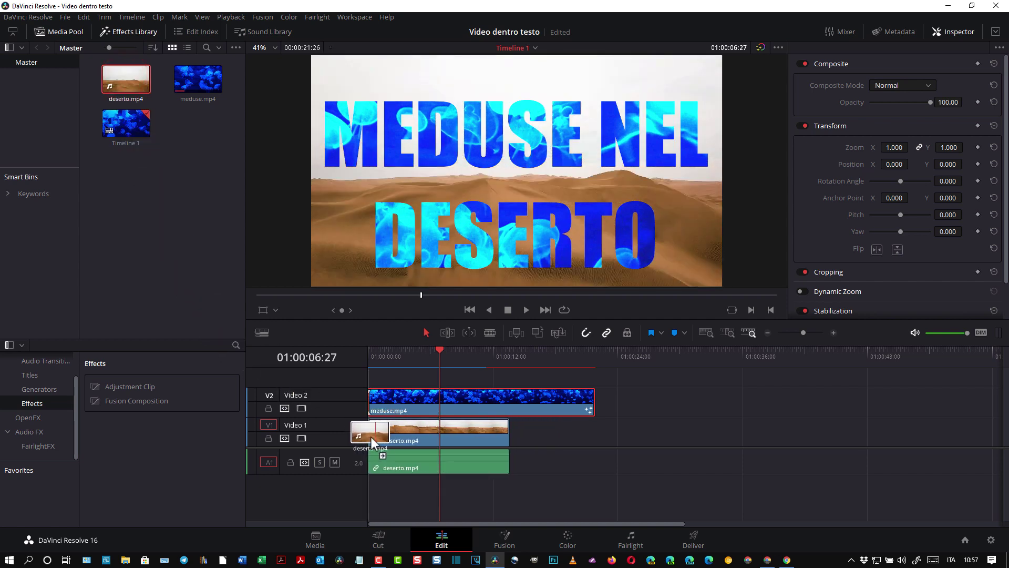
drag(404, 436, 371, 436)
click(468, 444)
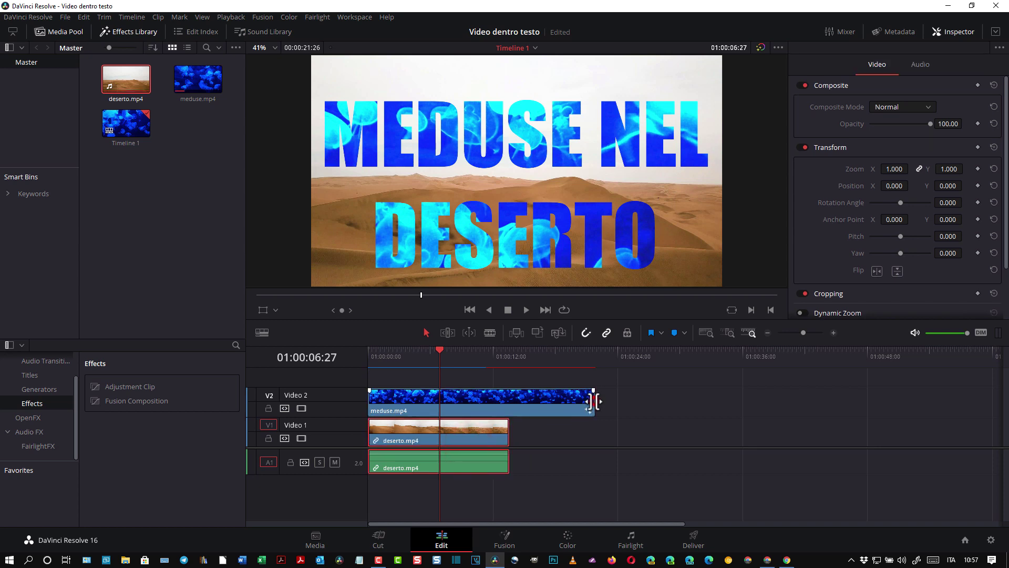
Step: Trim meduse.mp4 on Video 2 to the desert clip's length and play back the composite
drag(593, 400, 511, 413)
click(440, 348)
drag(440, 348, 394, 353)
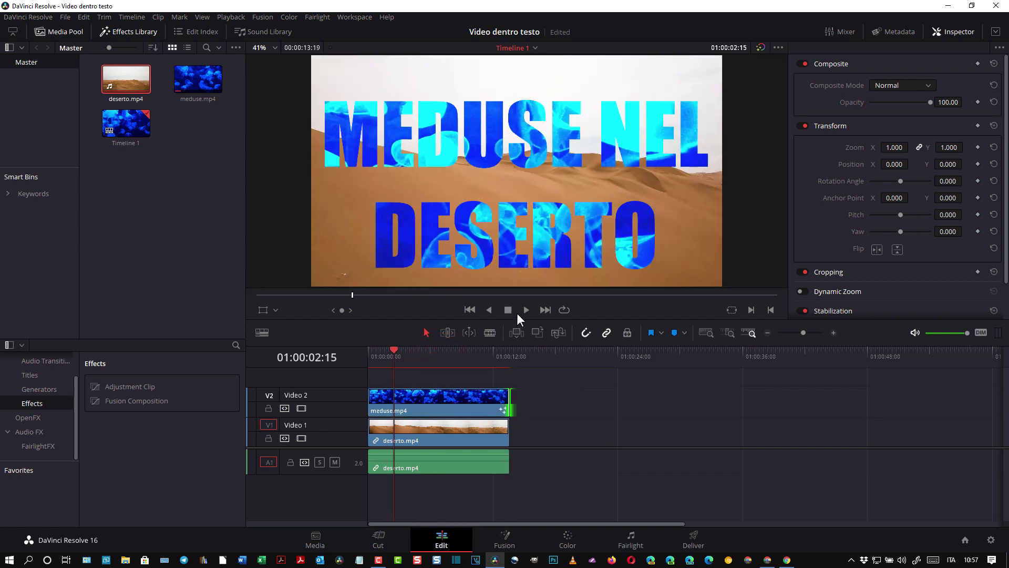
click(526, 309)
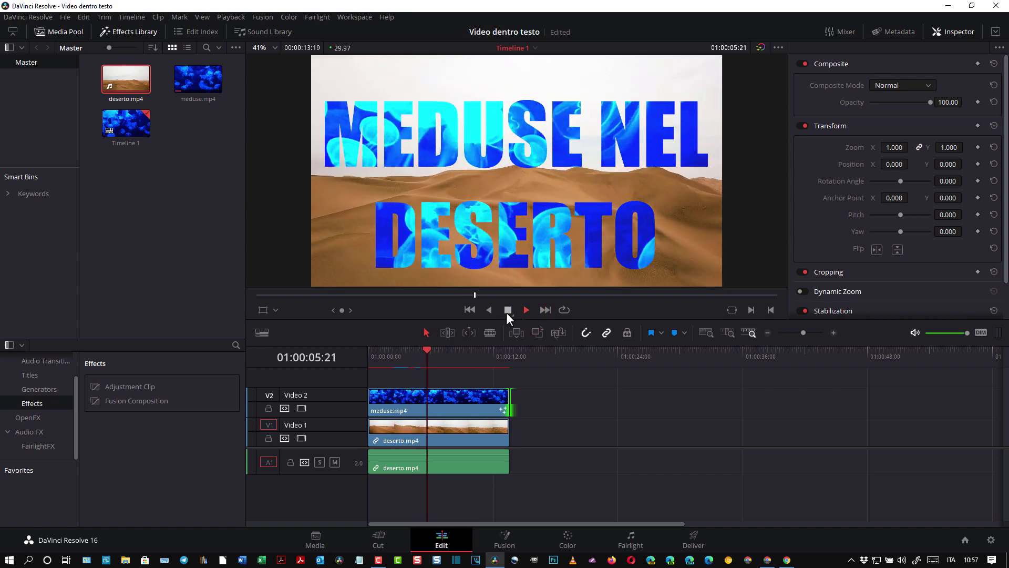
click(508, 309)
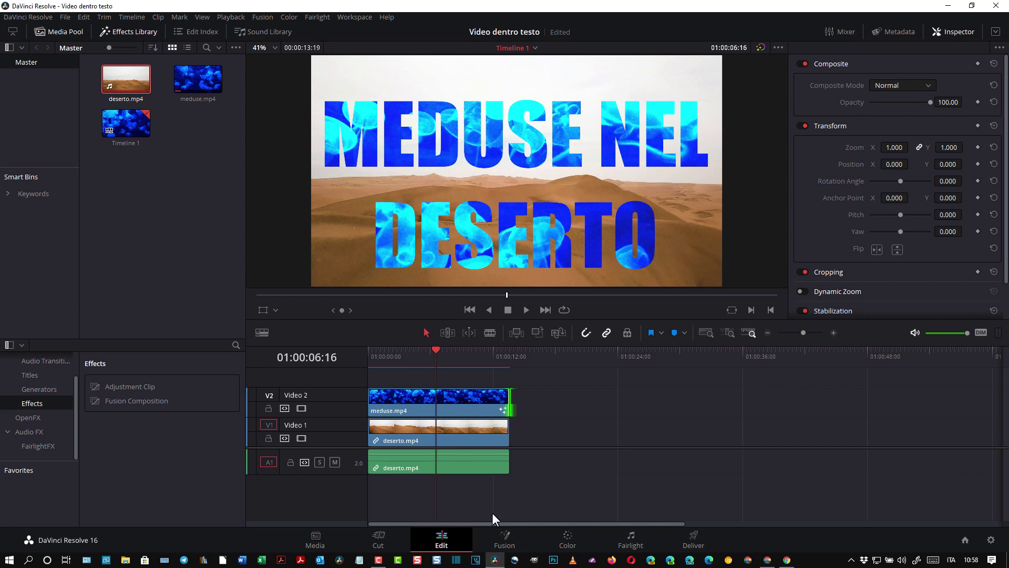
Step: In Fusion, raise BrightnessContrast1's gain to 4.43 and lower contrast to -0.09
click(505, 539)
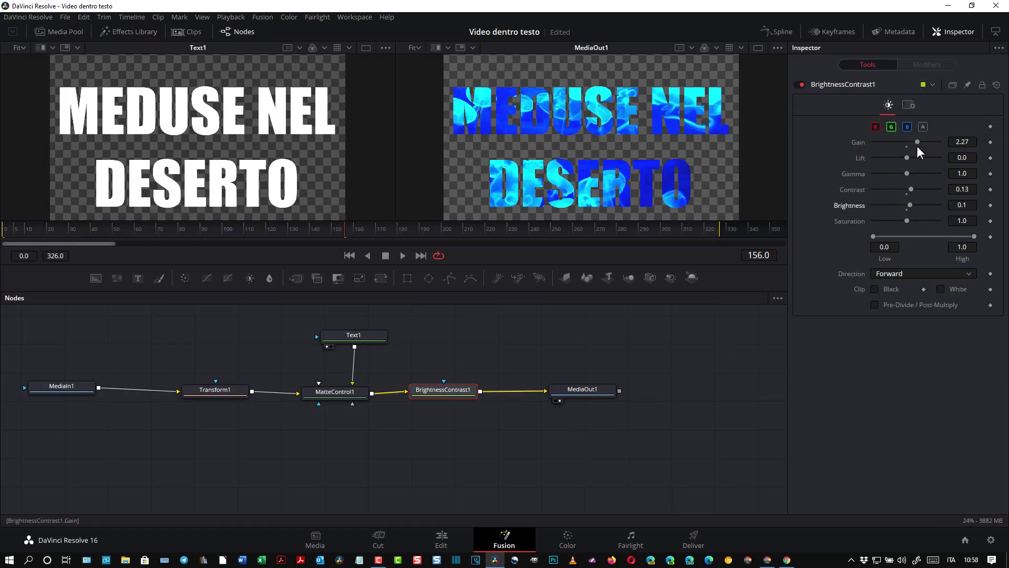
drag(918, 143, 935, 143)
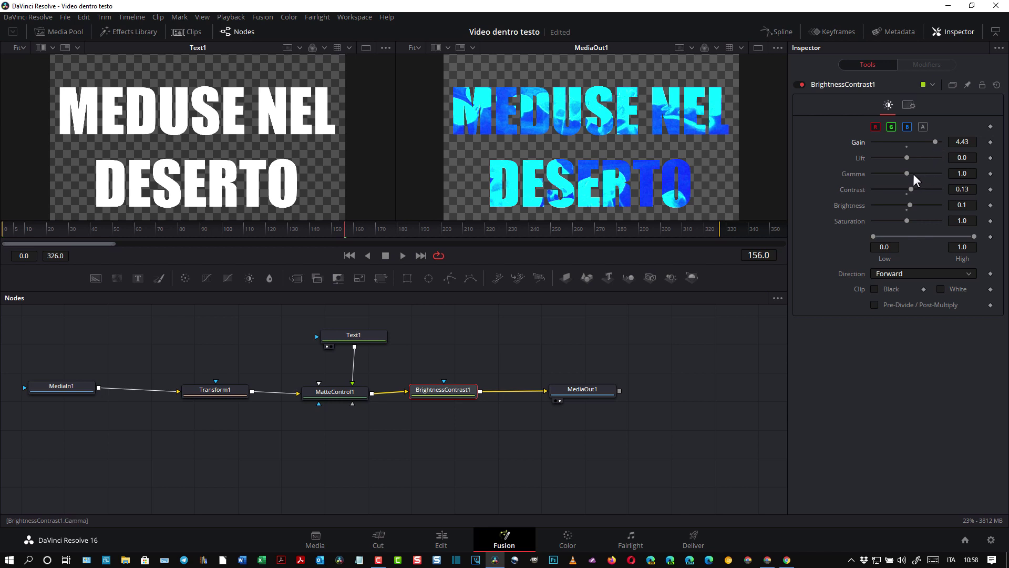
mouse_move(909, 189)
mouse_down()
mouse_move(925, 189)
mouse_move(905, 190)
mouse_up()
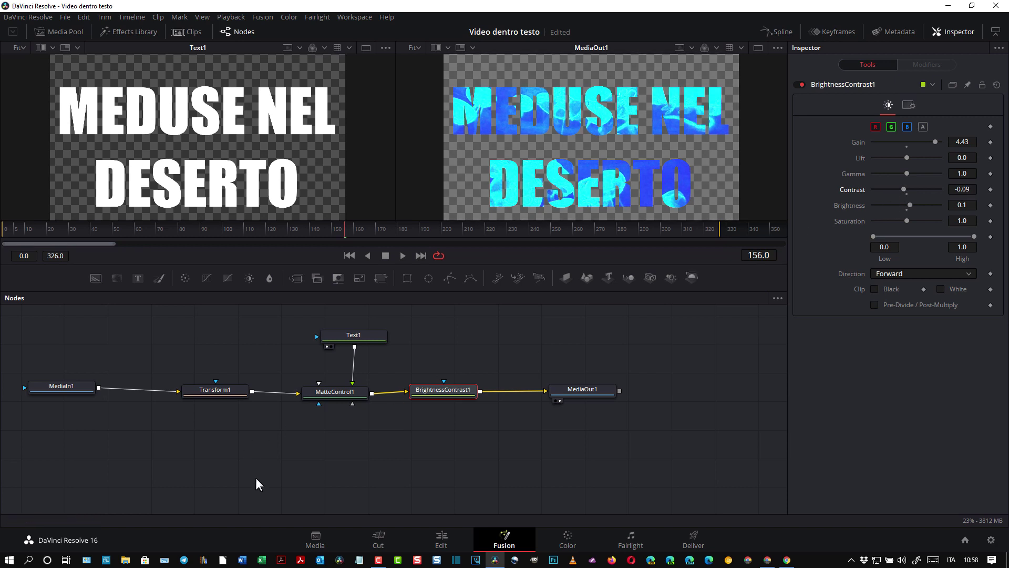
click(439, 541)
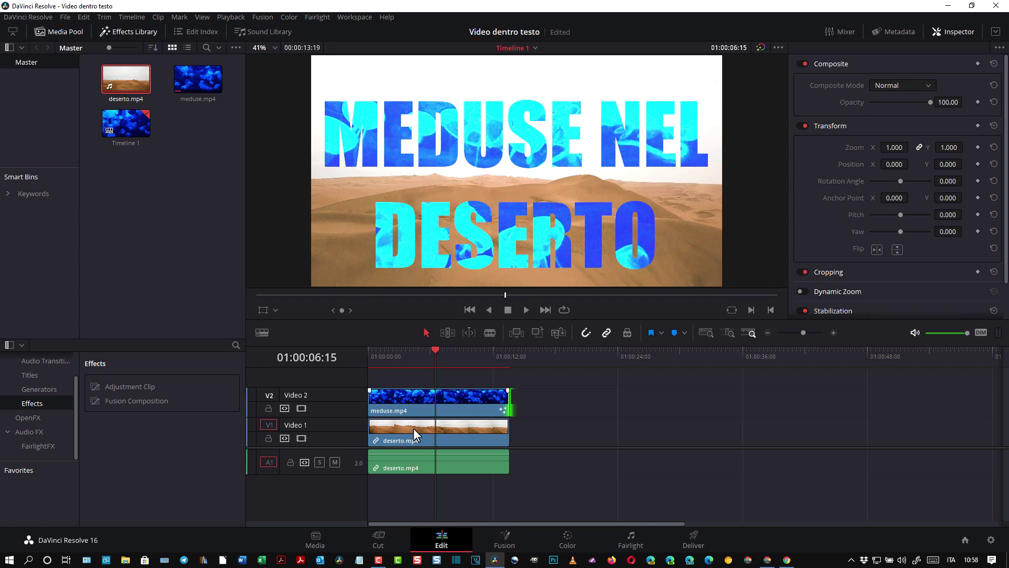
Step: Delete deserto.mp4 from the timeline
click(418, 441)
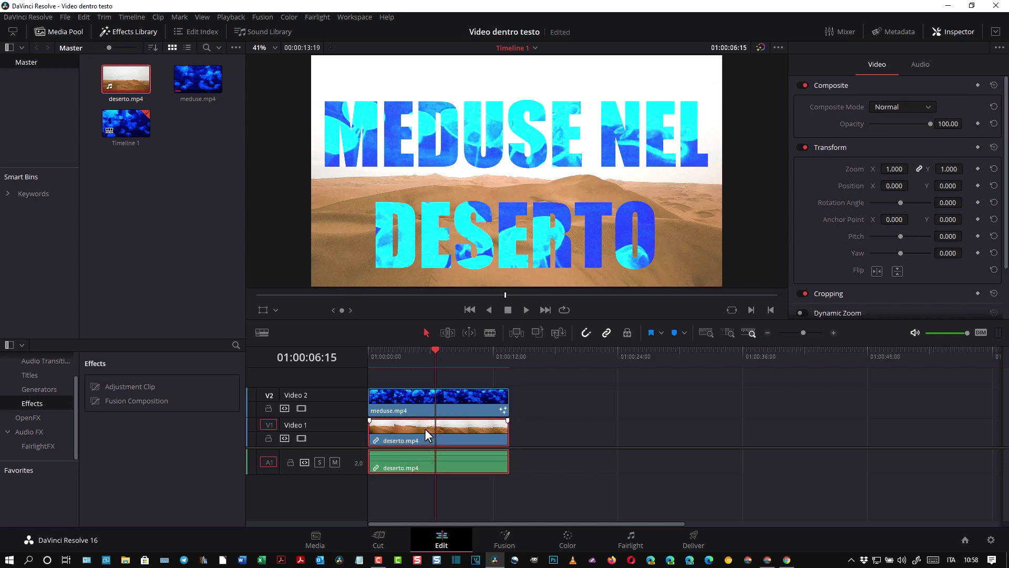
right_click(424, 428)
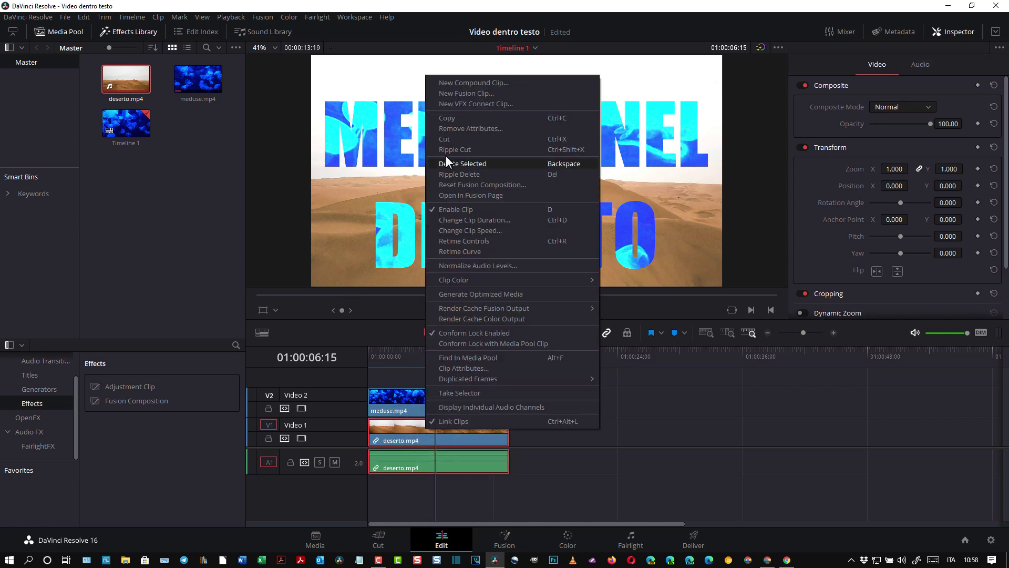
click(446, 138)
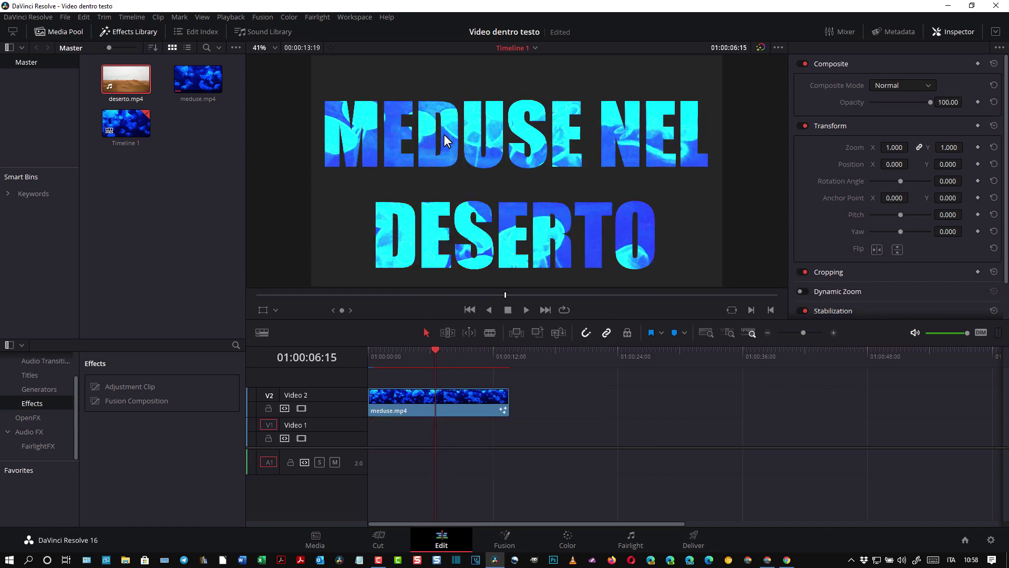
Step: Place meduse.mp4 from the media pool at the start of Video 1
click(196, 86)
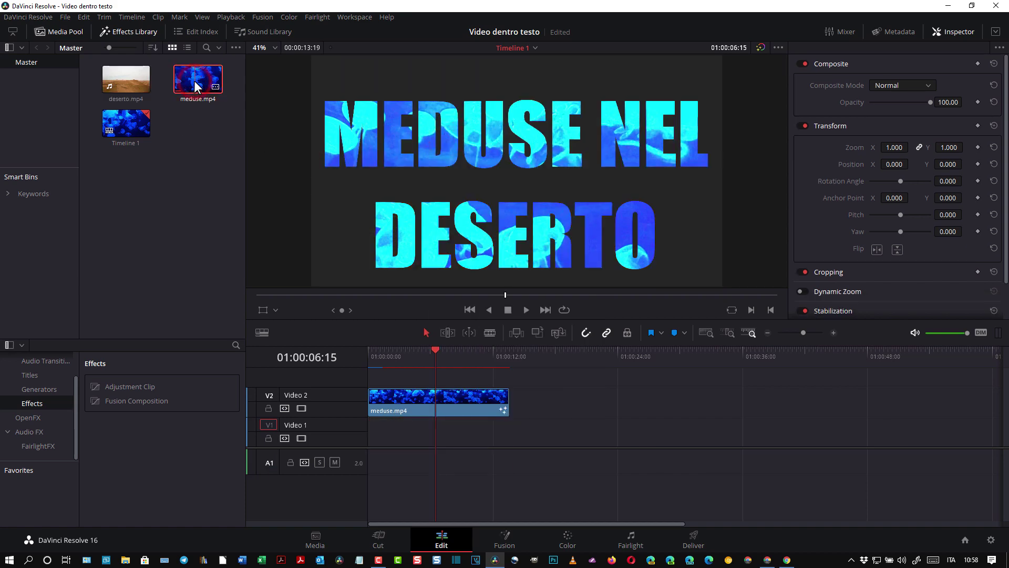
drag(196, 86, 439, 440)
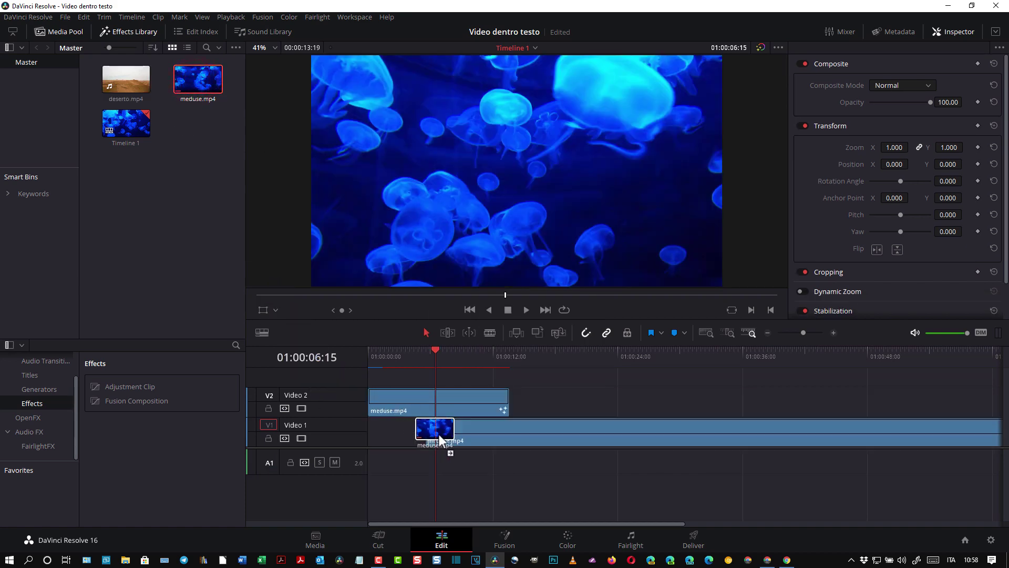
drag(413, 443, 391, 440)
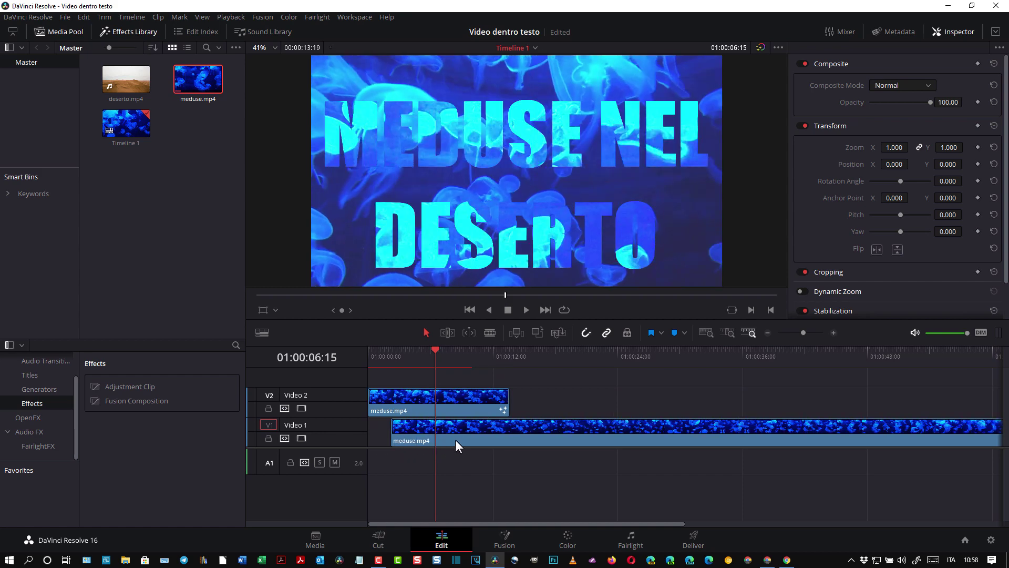
click(462, 440)
drag(452, 438, 446, 438)
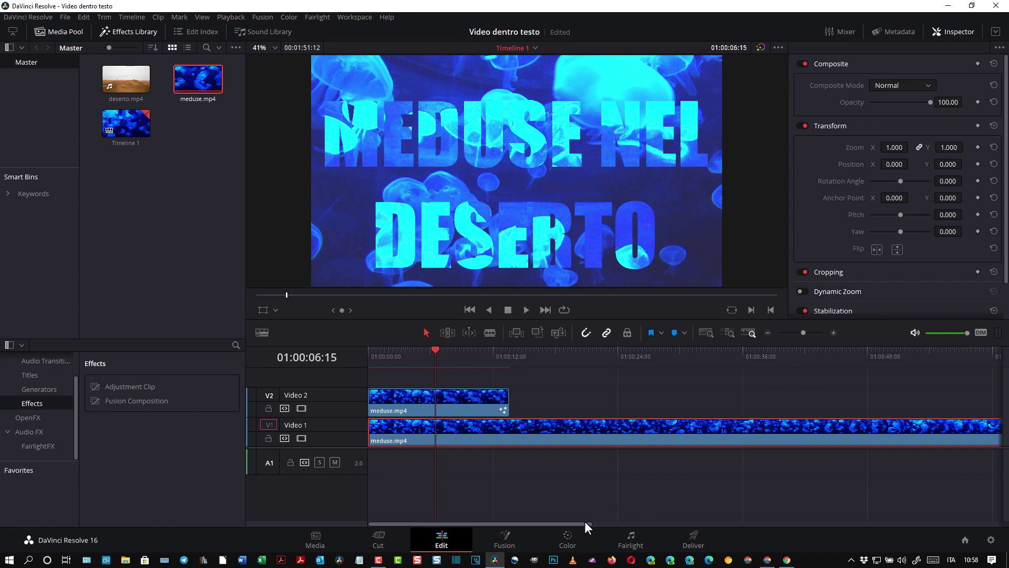
mouse_move(585, 524)
mouse_down()
mouse_move(809, 524)
mouse_move(589, 523)
mouse_up()
Step: Blade the background clip at 01:00:13:19 and delete the trailing piece
key(b)
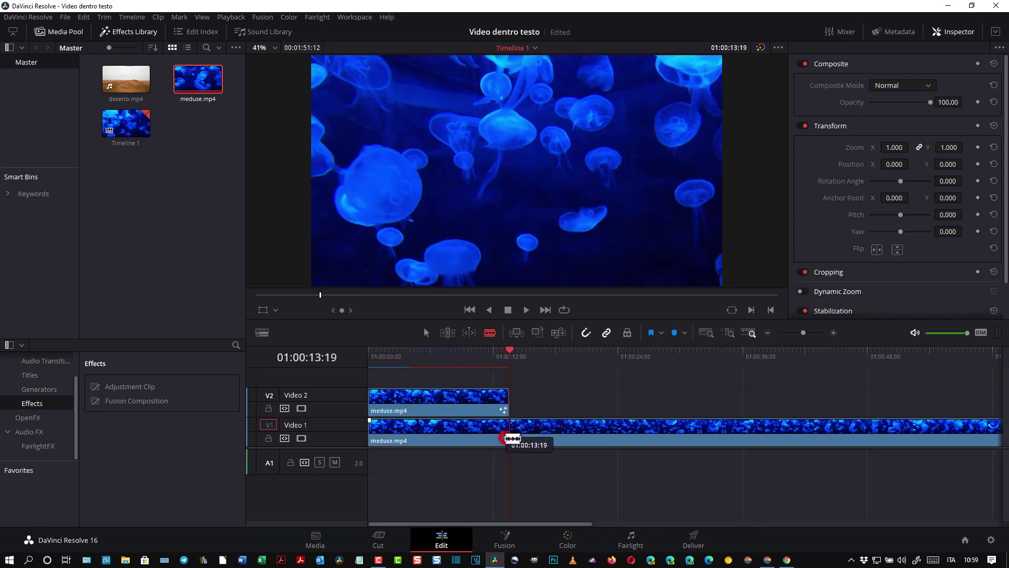
click(510, 438)
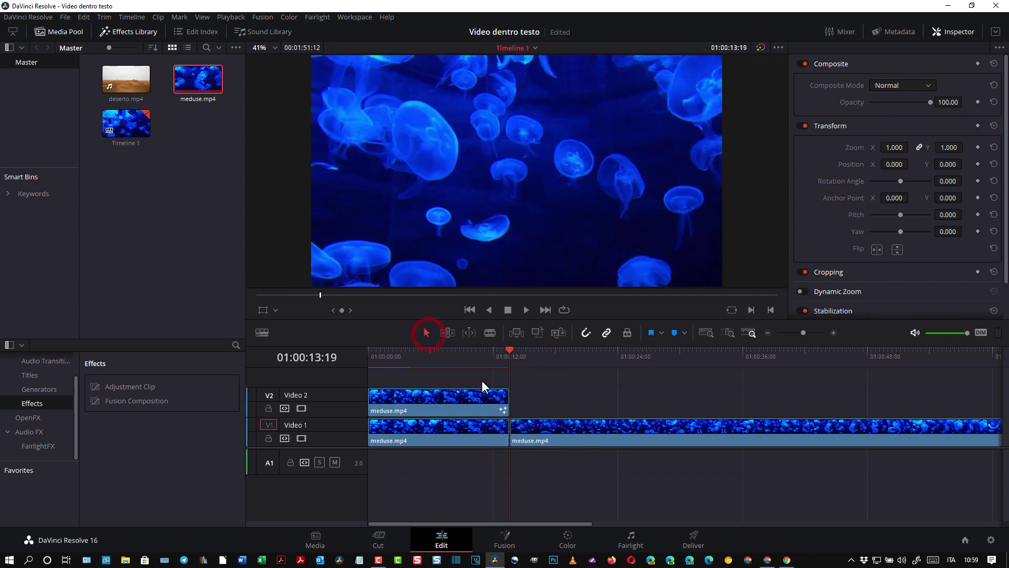
right_click(549, 431)
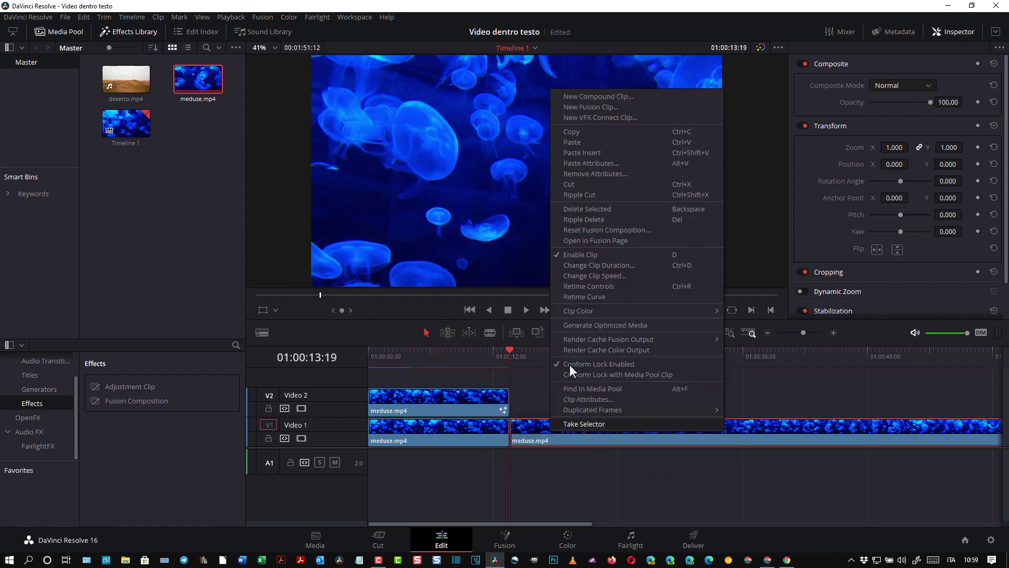
click(568, 185)
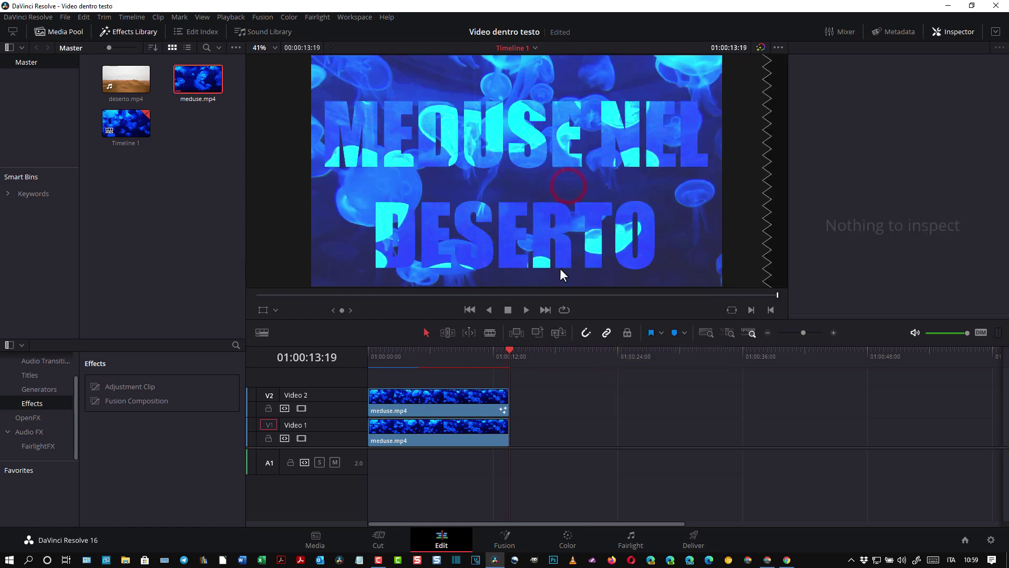
drag(509, 350, 377, 360)
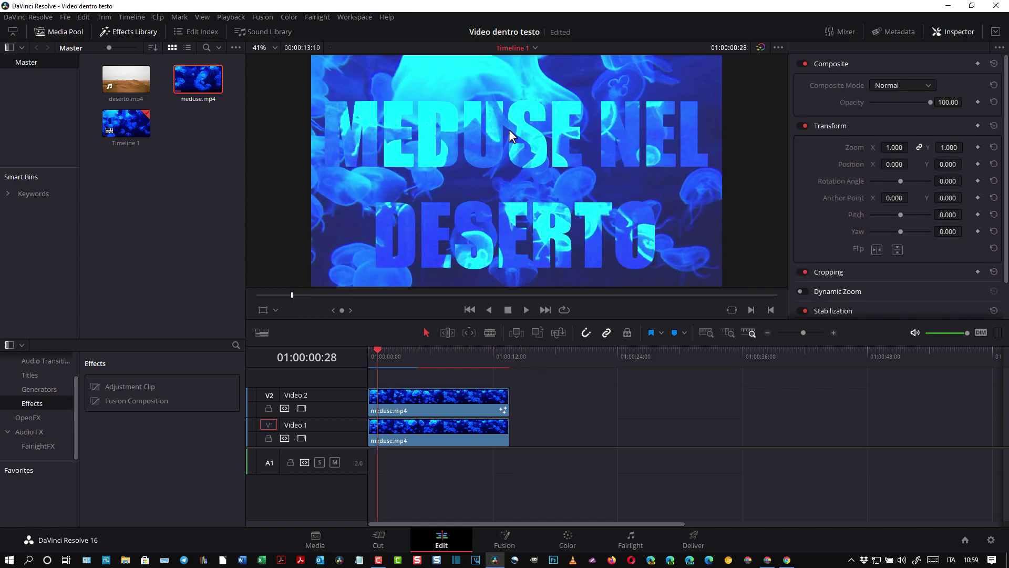
click(526, 310)
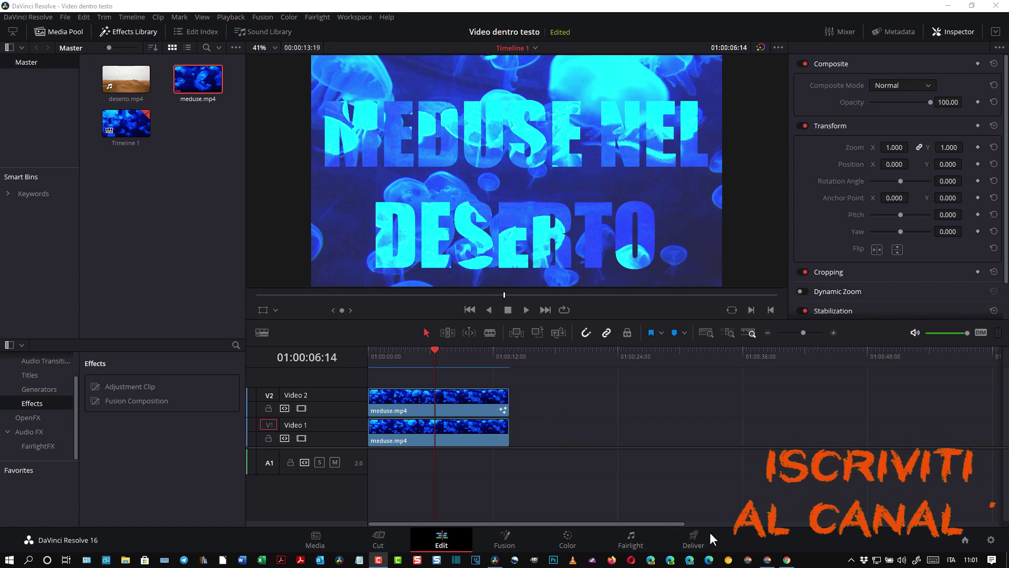
Step: On the Deliver page, rename the output file from Untitled to Meduse
click(693, 540)
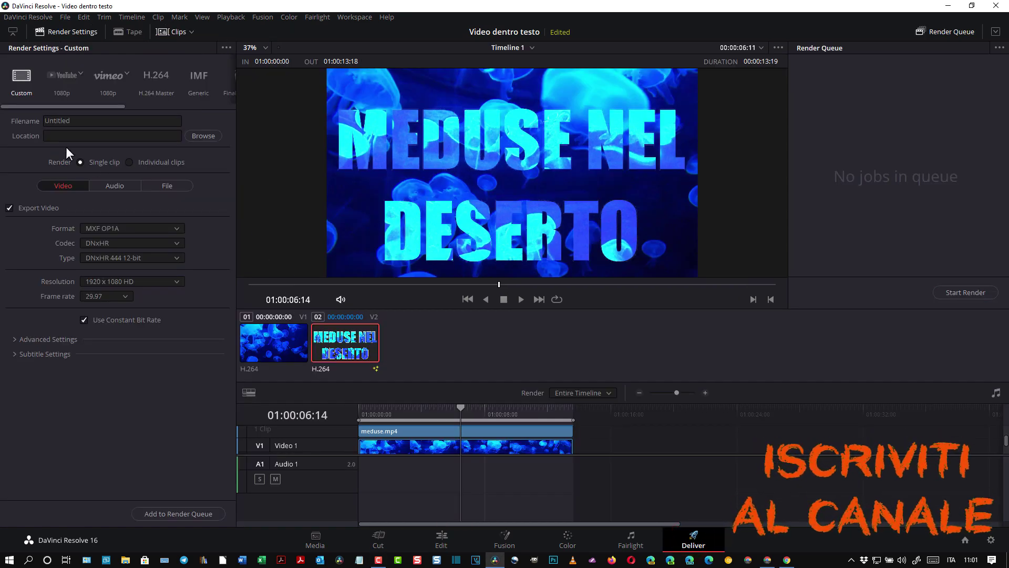
click(75, 119)
drag(47, 116, 97, 123)
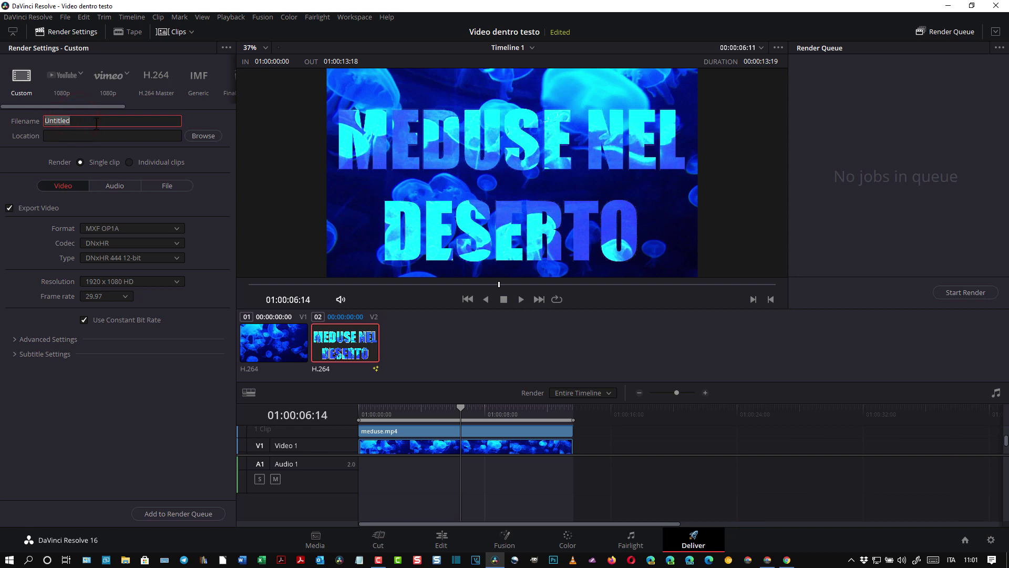
text(Meduse)
key(Return)
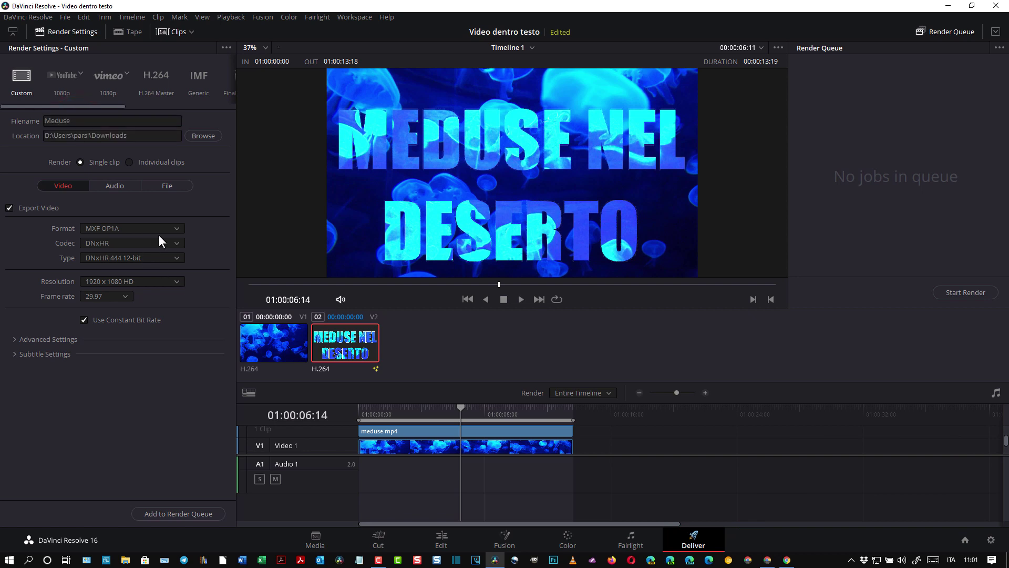
Step: Choose MP4 format, add Timeline 1 to the render queue, and start rendering
click(175, 227)
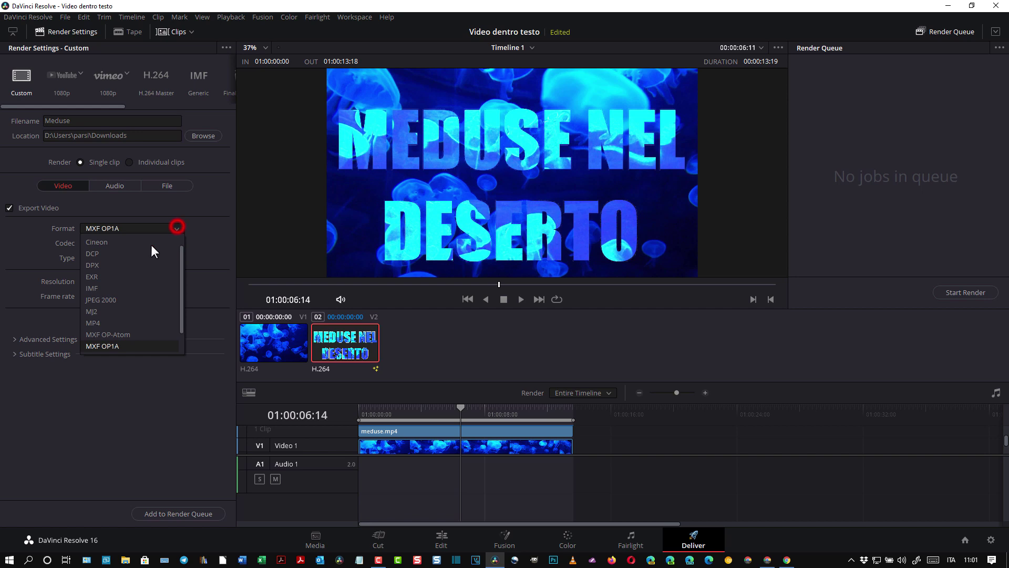
click(95, 320)
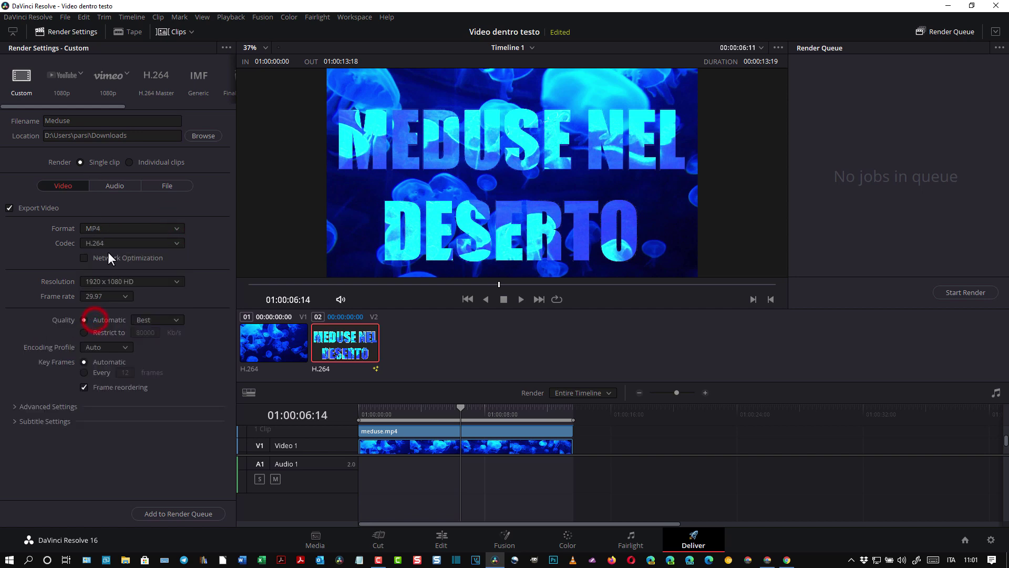
click(180, 513)
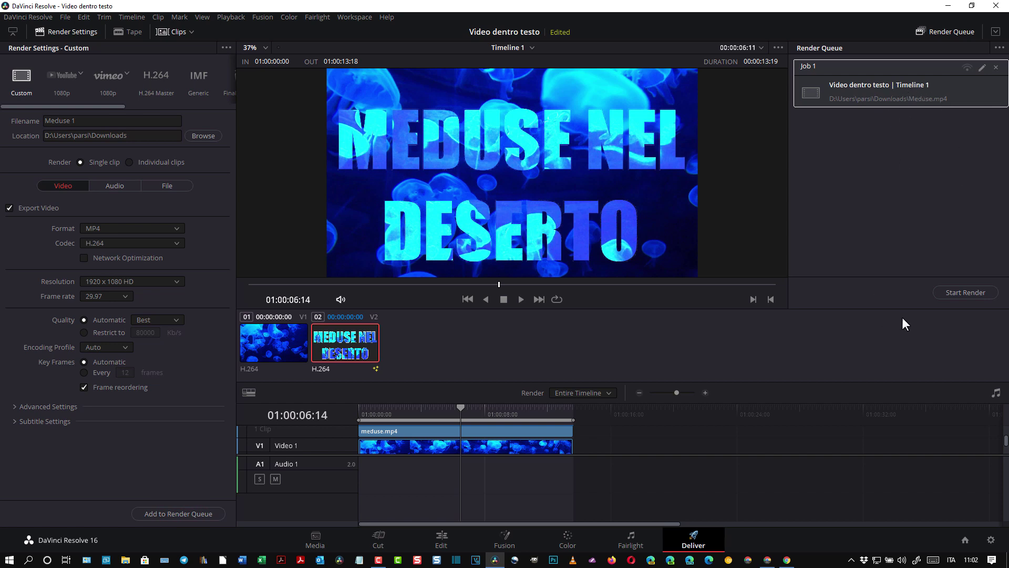
click(974, 294)
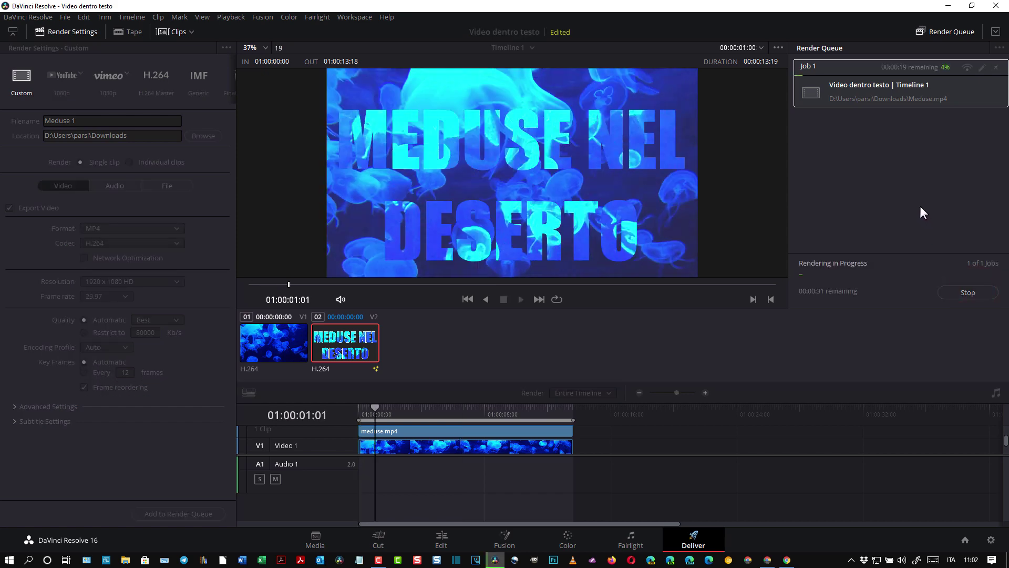